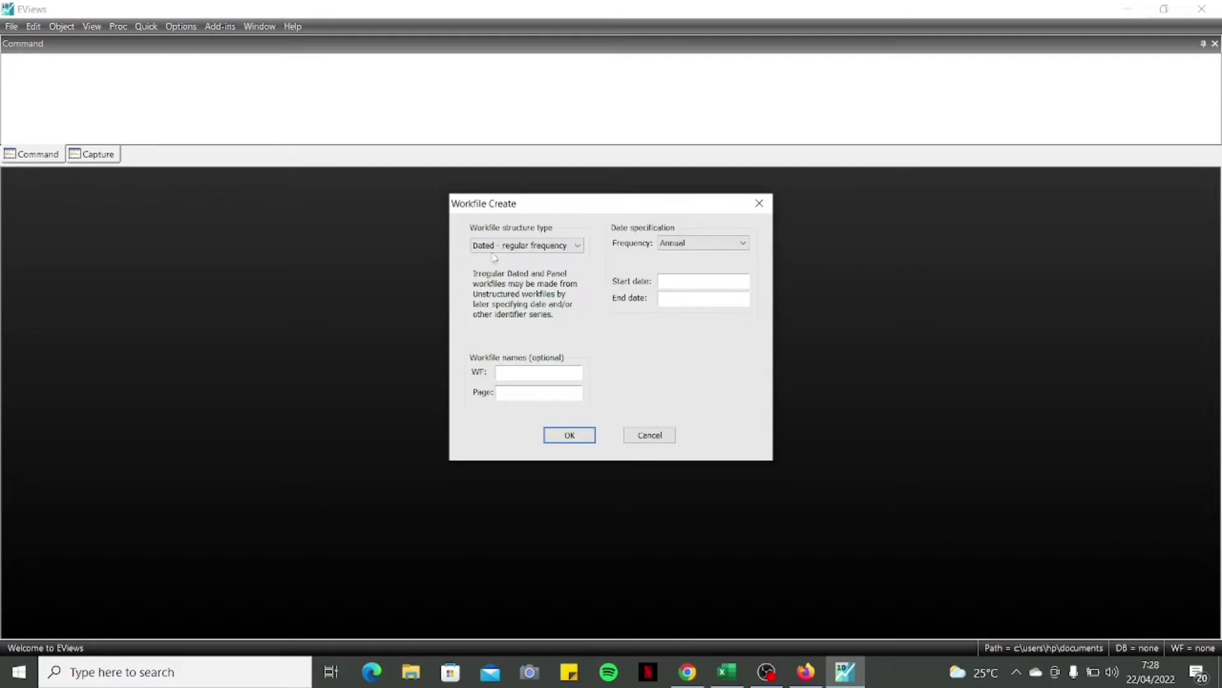
# Create an unstructured/undated workfile with 55 observations
pyautogui.click(568, 247)
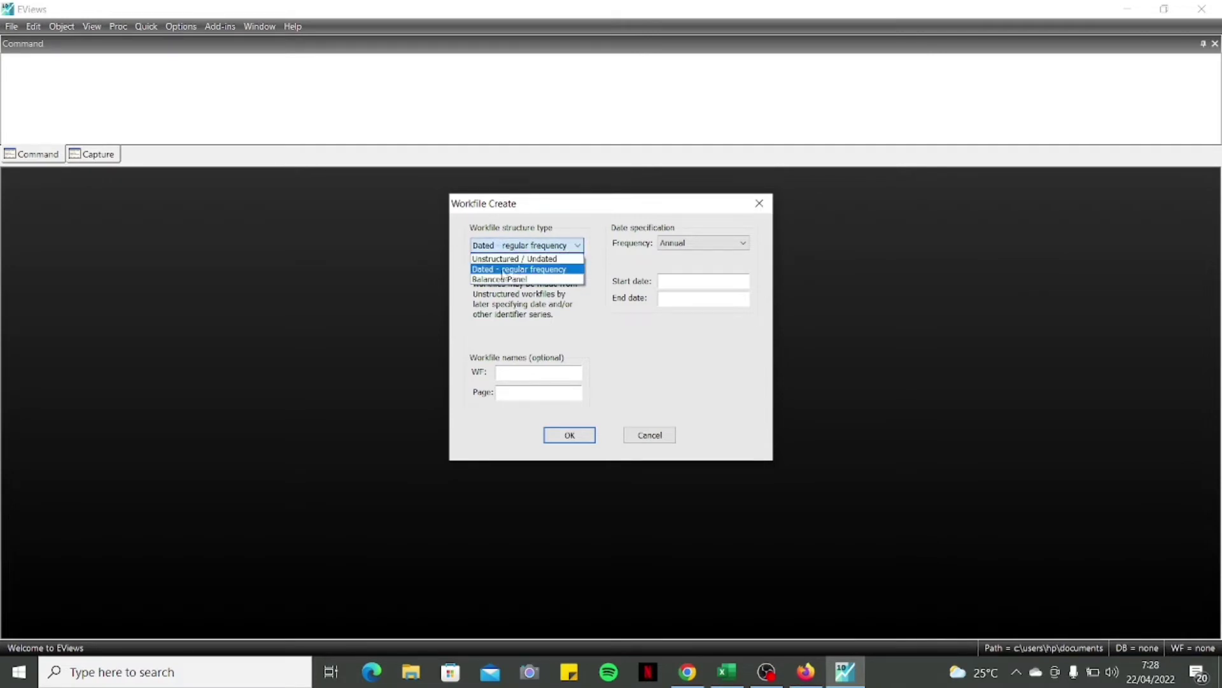
pyautogui.click(537, 261)
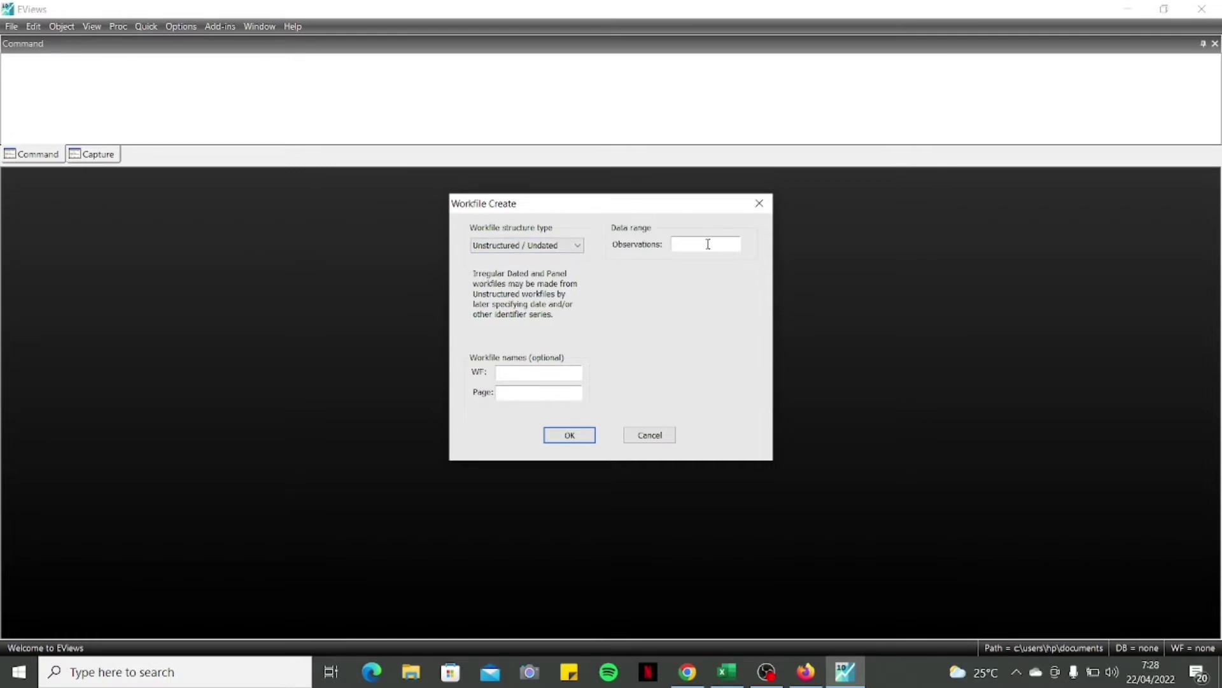
pyautogui.write('55')
pyautogui.click(584, 438)
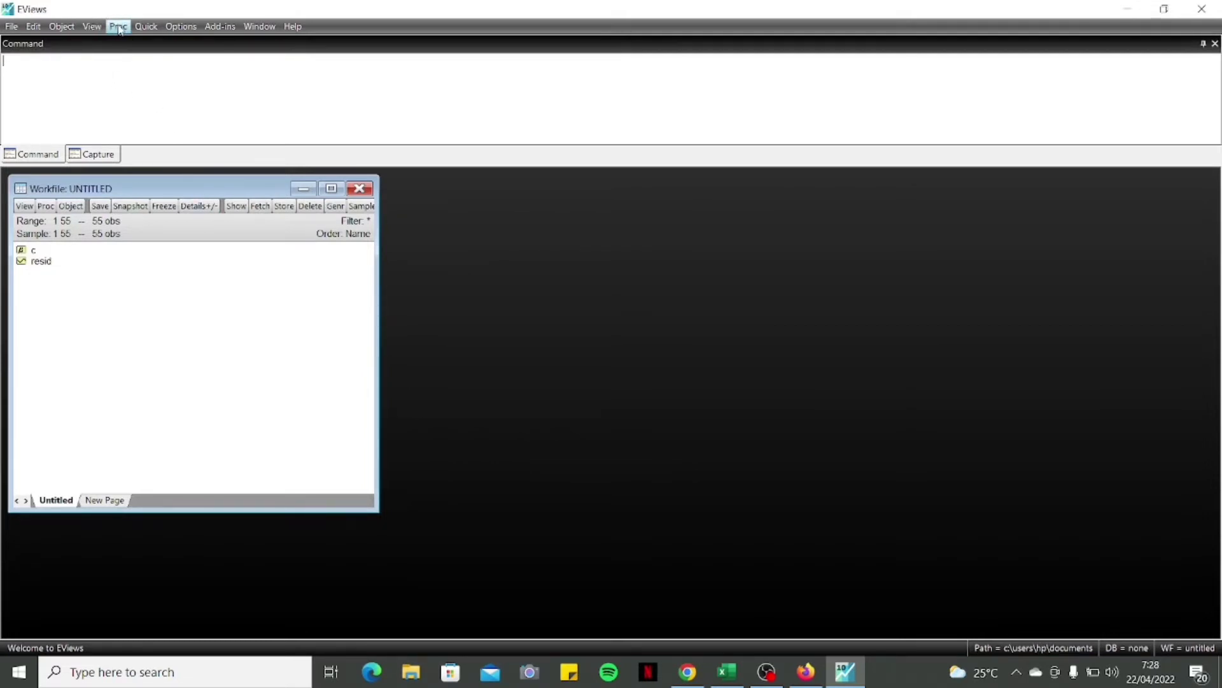
# Open an empty group, place its window beside the workfile, and select the header cell of its first column
pyautogui.click(145, 27)
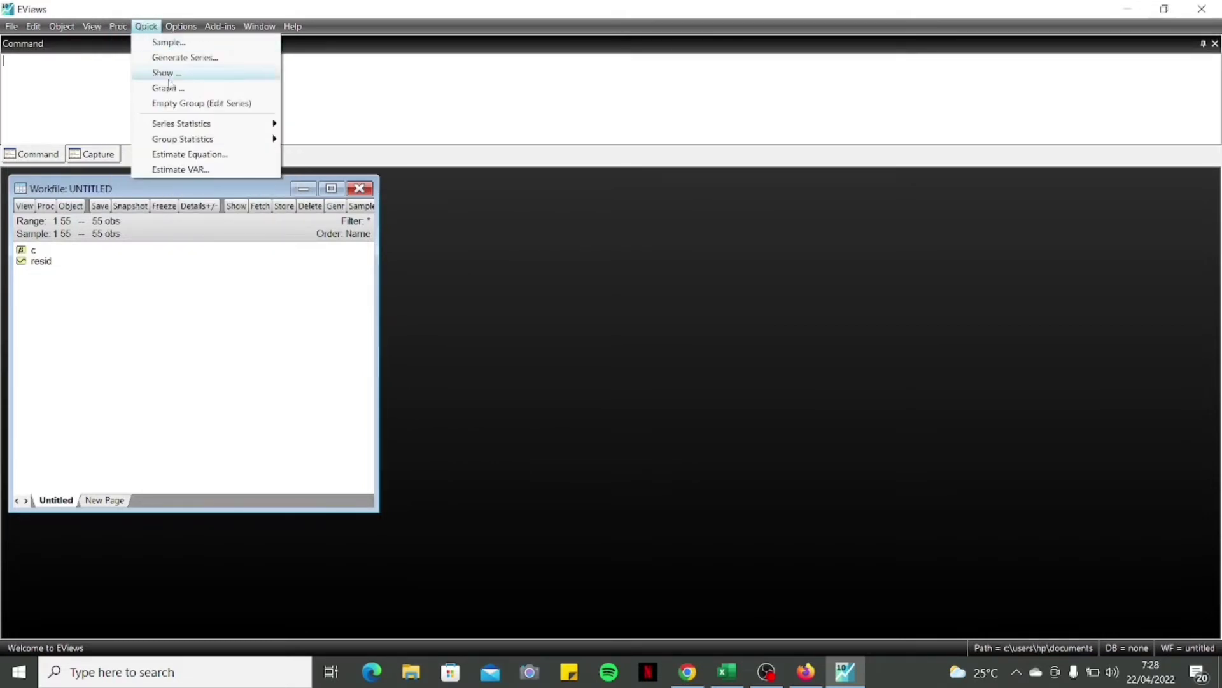
pyautogui.click(181, 104)
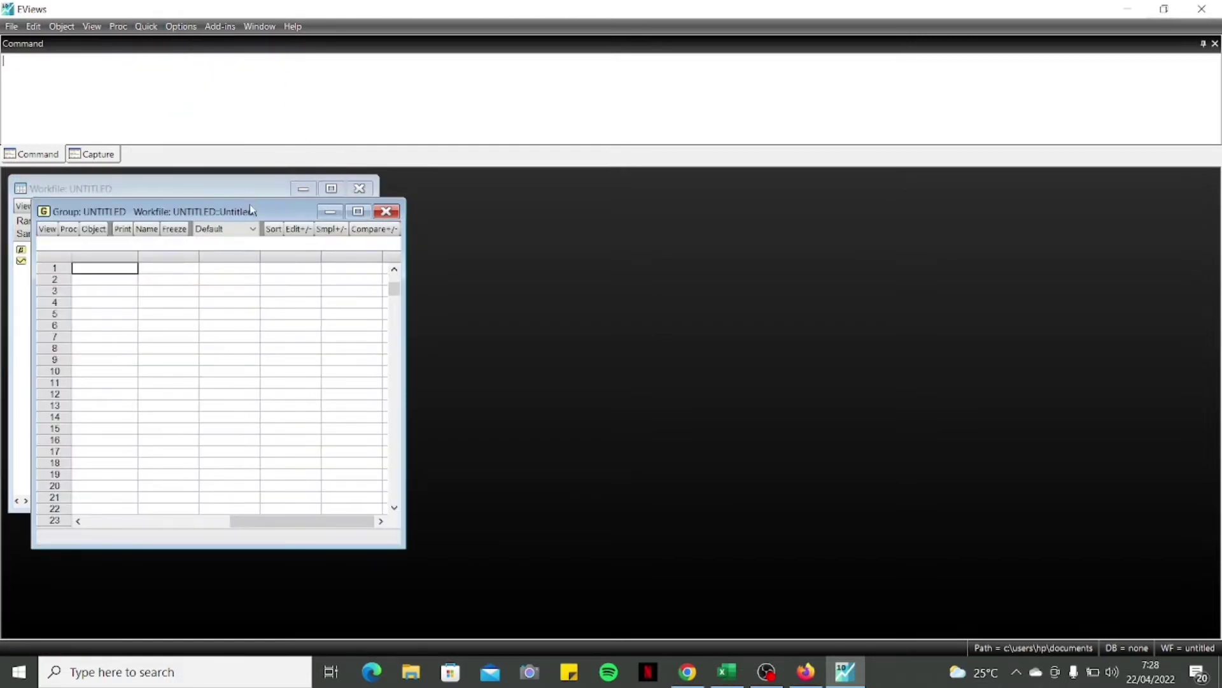
pyautogui.moveTo(255, 207); pyautogui.dragTo(652, 201)
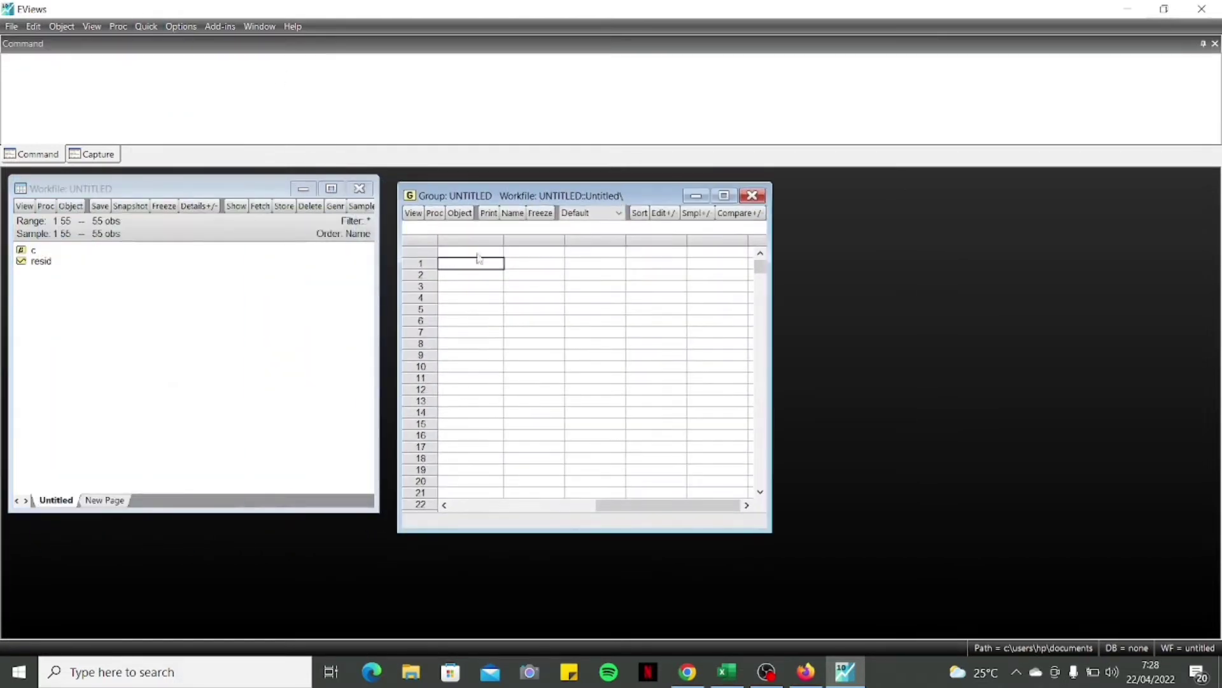
pyautogui.click(481, 253)
# Copy the FOODEXP and TOTALEXP columns with headers from the Excel sheet Table 2_8 and paste them into the empty EViews group
pyautogui.click(726, 672)
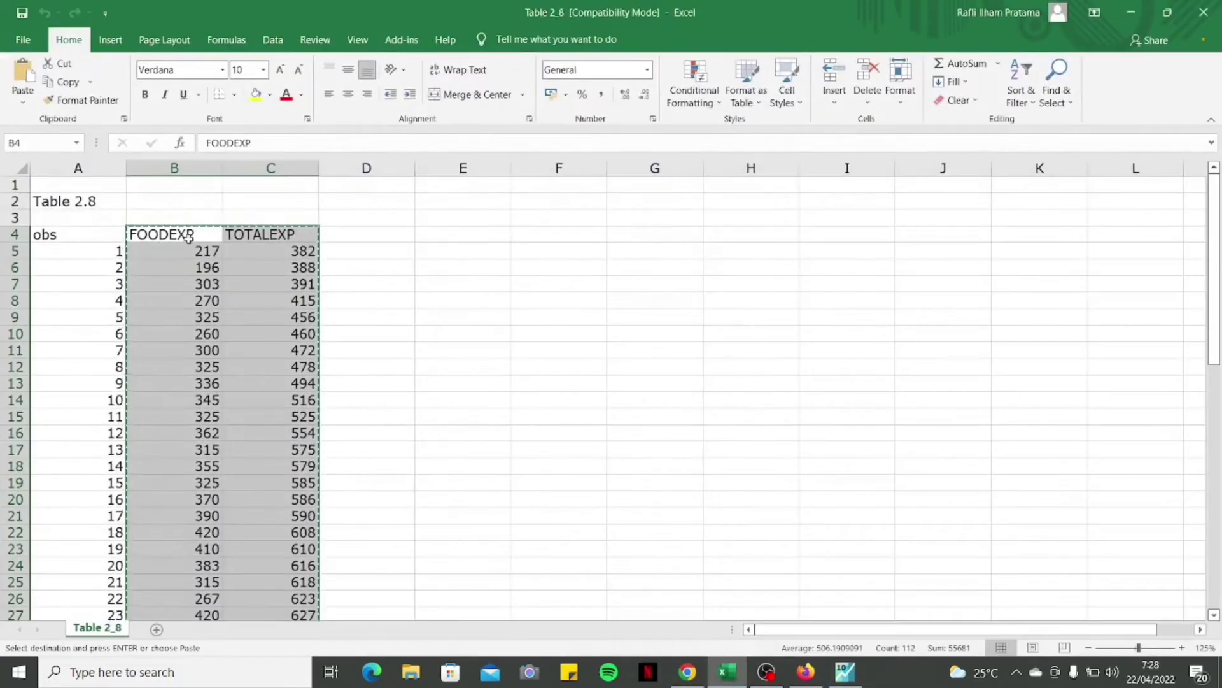
pyautogui.click(180, 237)
pyautogui.moveTo(181, 237); pyautogui.dragTo(295, 532)
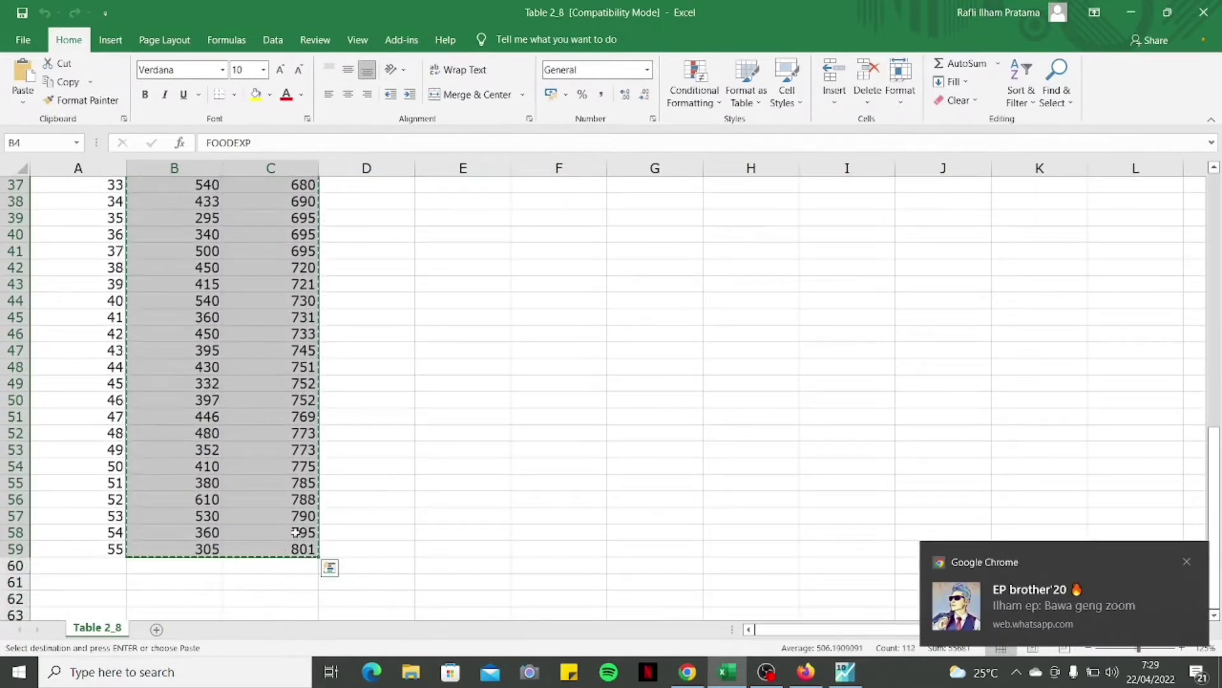
pyautogui.click(1187, 561)
pyautogui.scroll(12, 450, 373)
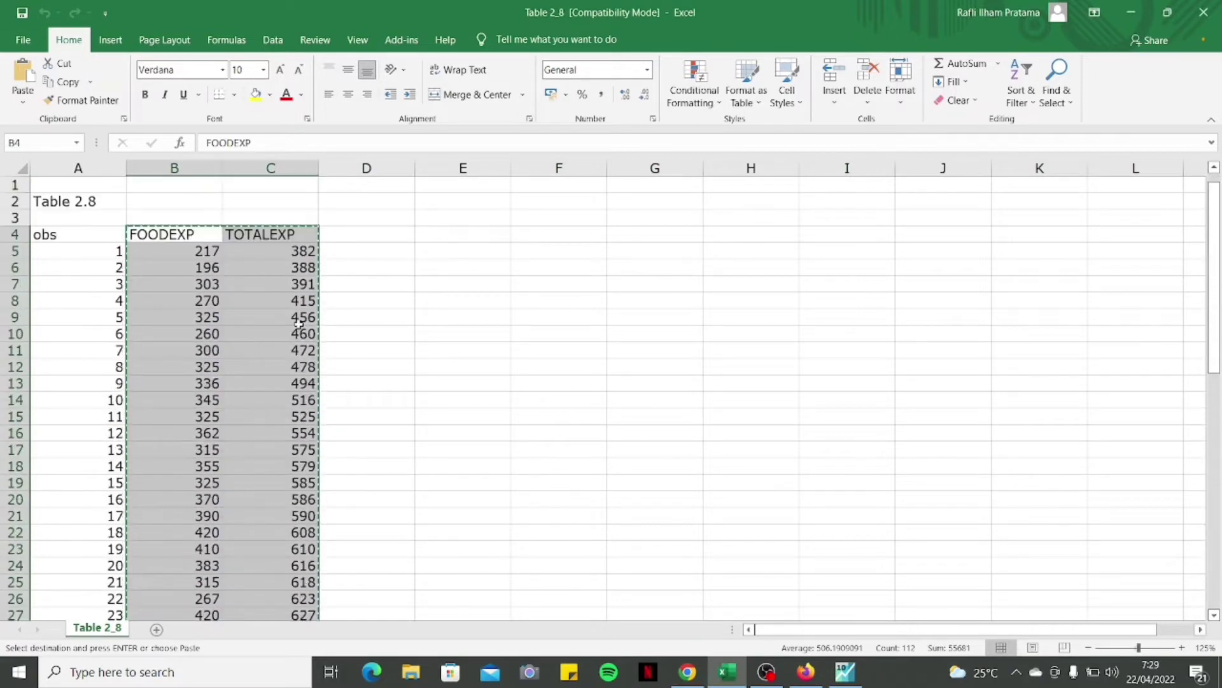
pyautogui.rightClick(249, 282)
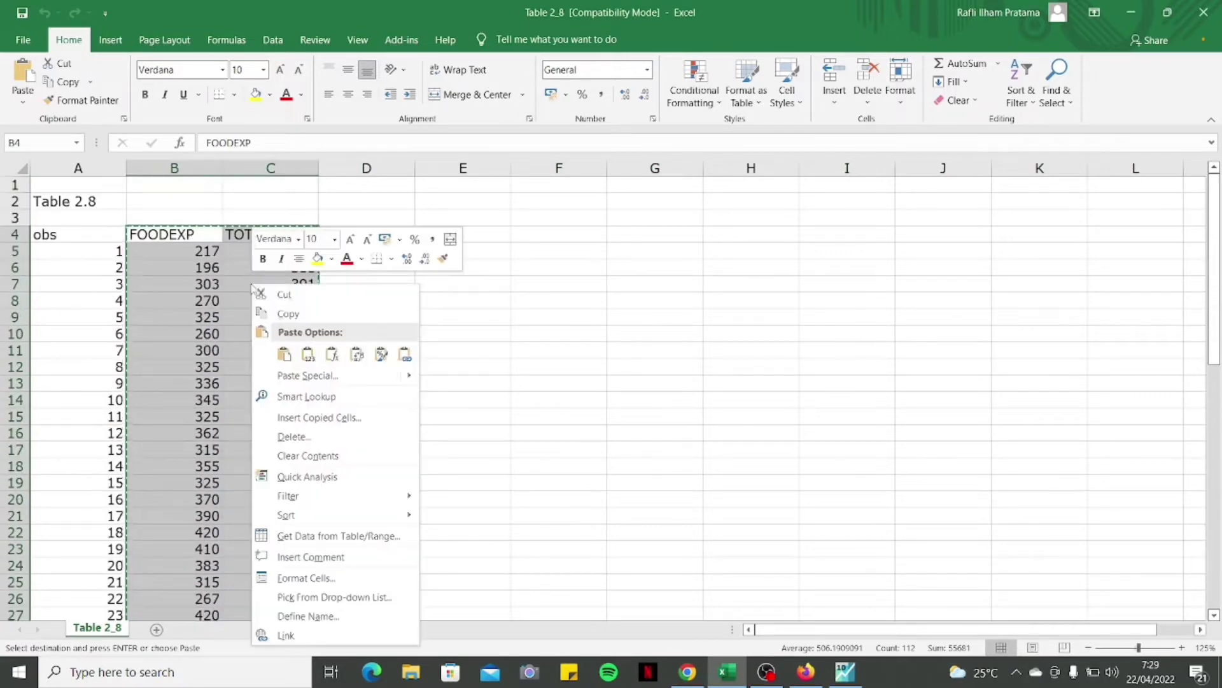
pyautogui.click(340, 313)
pyautogui.click(1132, 12)
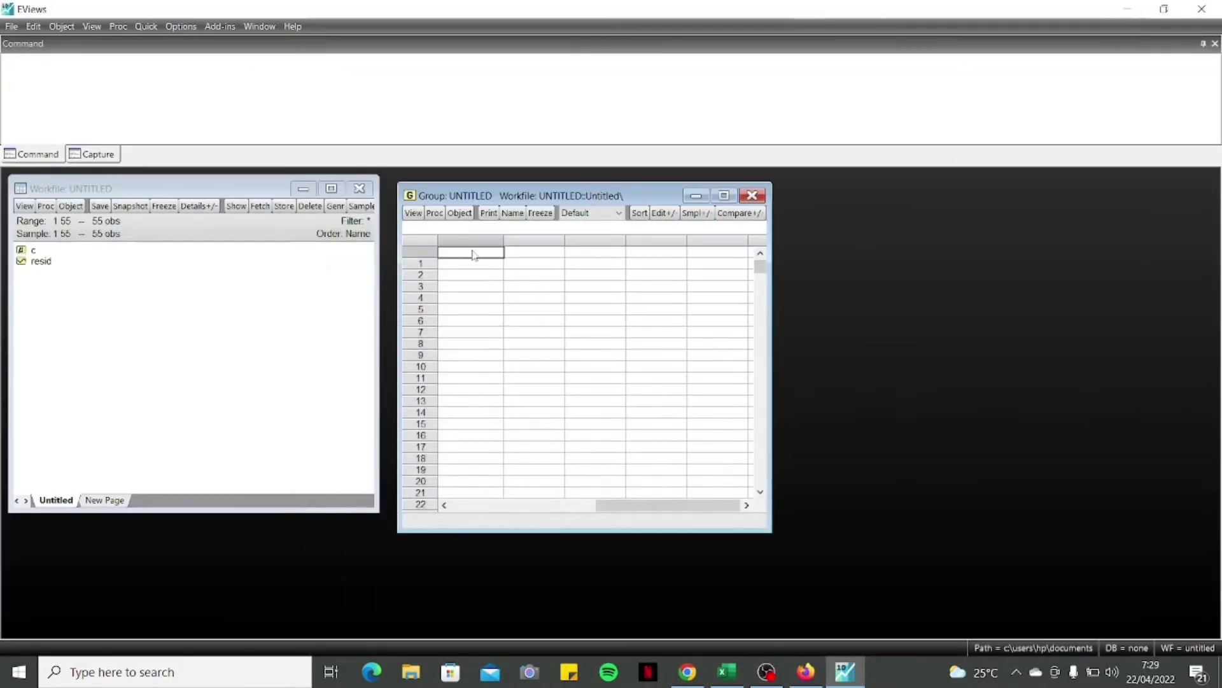
pyautogui.hotkey('ctrl', 'v')
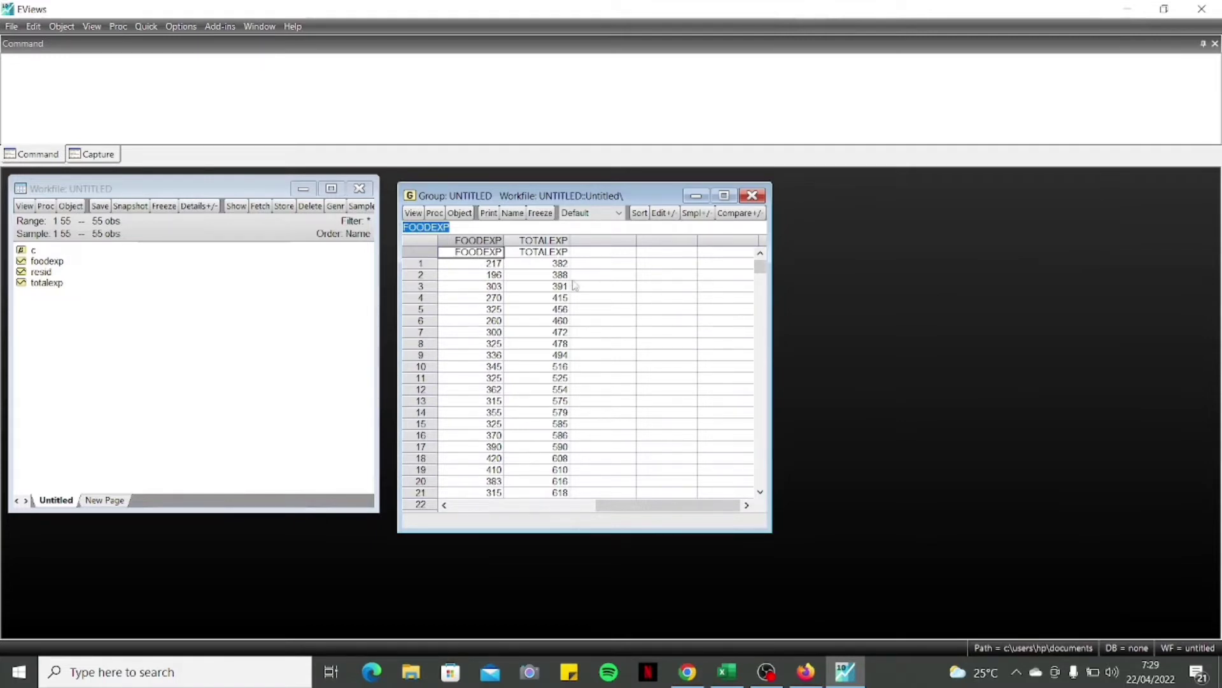
# Compare the pasted FOODEXP and TOTALEXP observations with the source rows in the Excel sheet
pyautogui.scroll(-8, 576, 280)
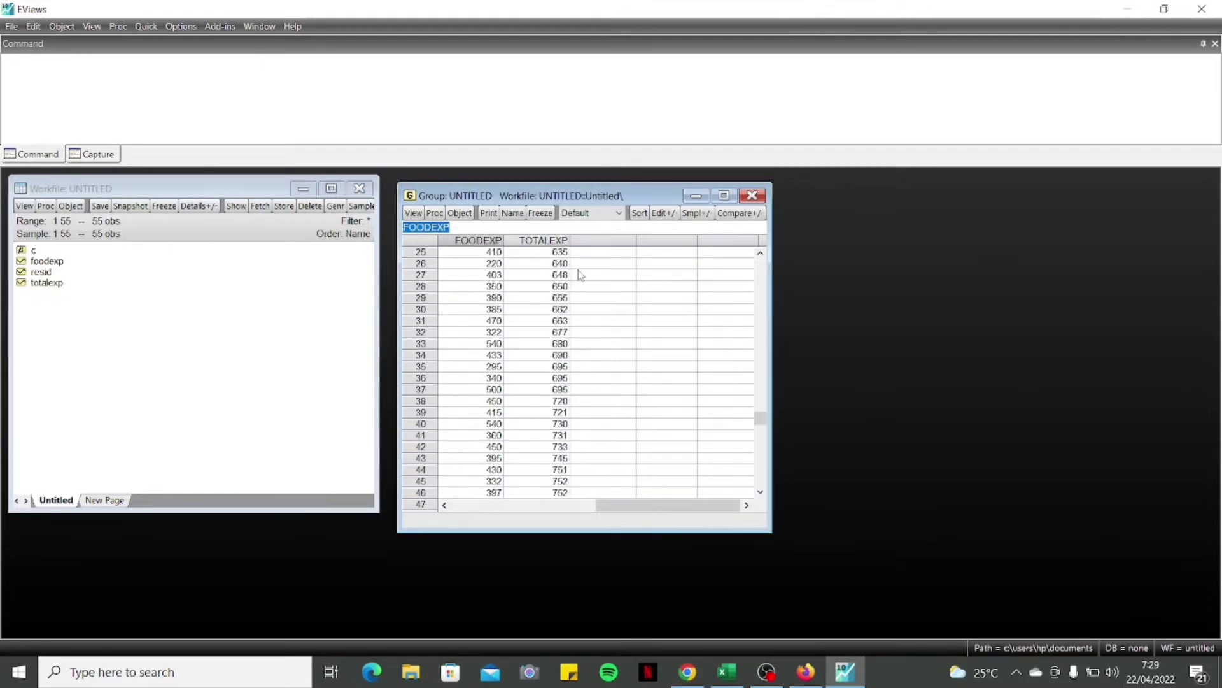
pyautogui.click(727, 671)
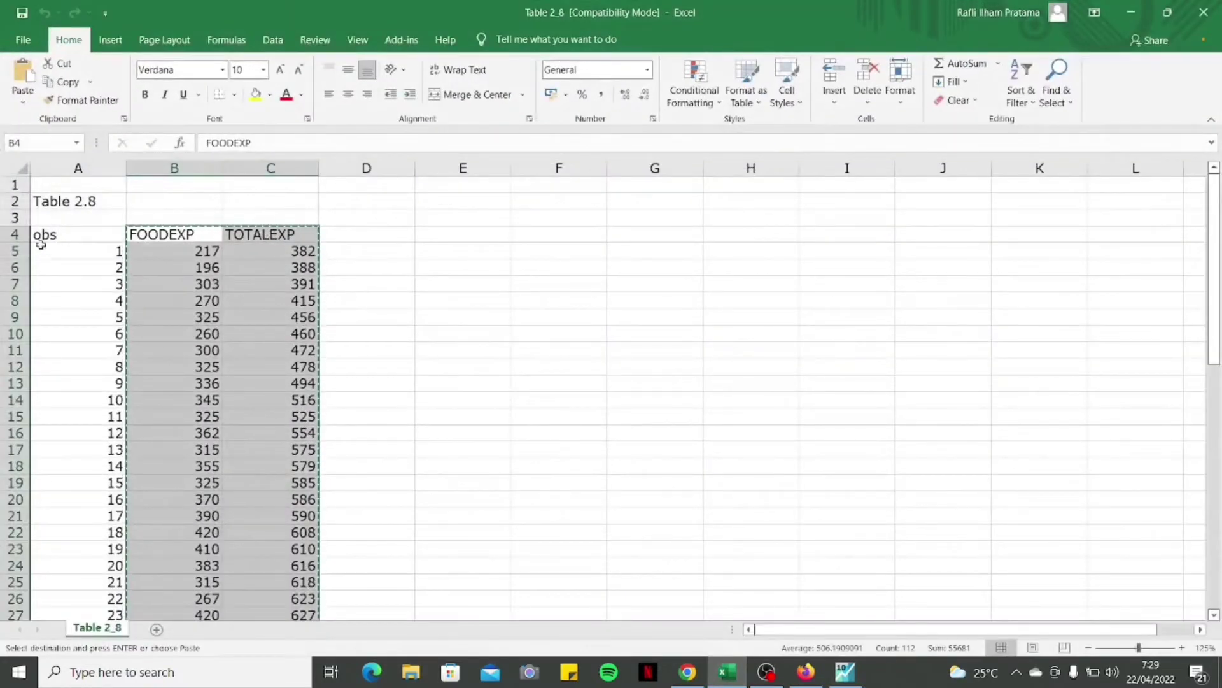
pyautogui.scroll(-4, 77, 255)
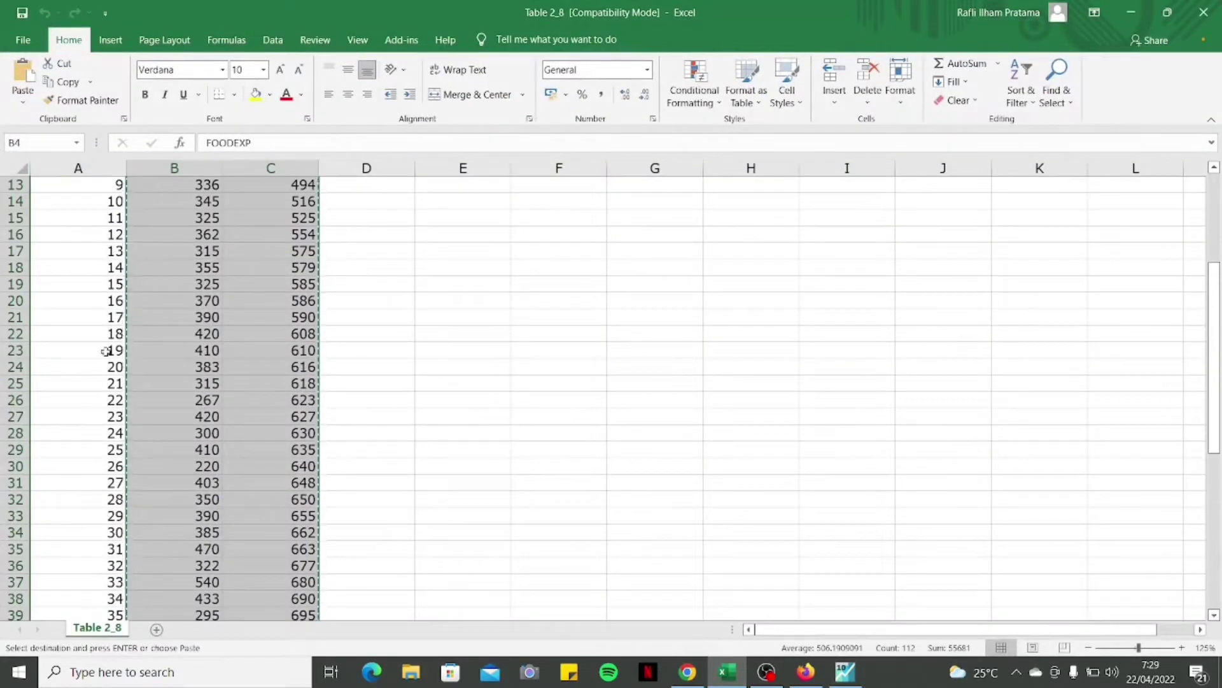
pyautogui.scroll(-1, 70, 335)
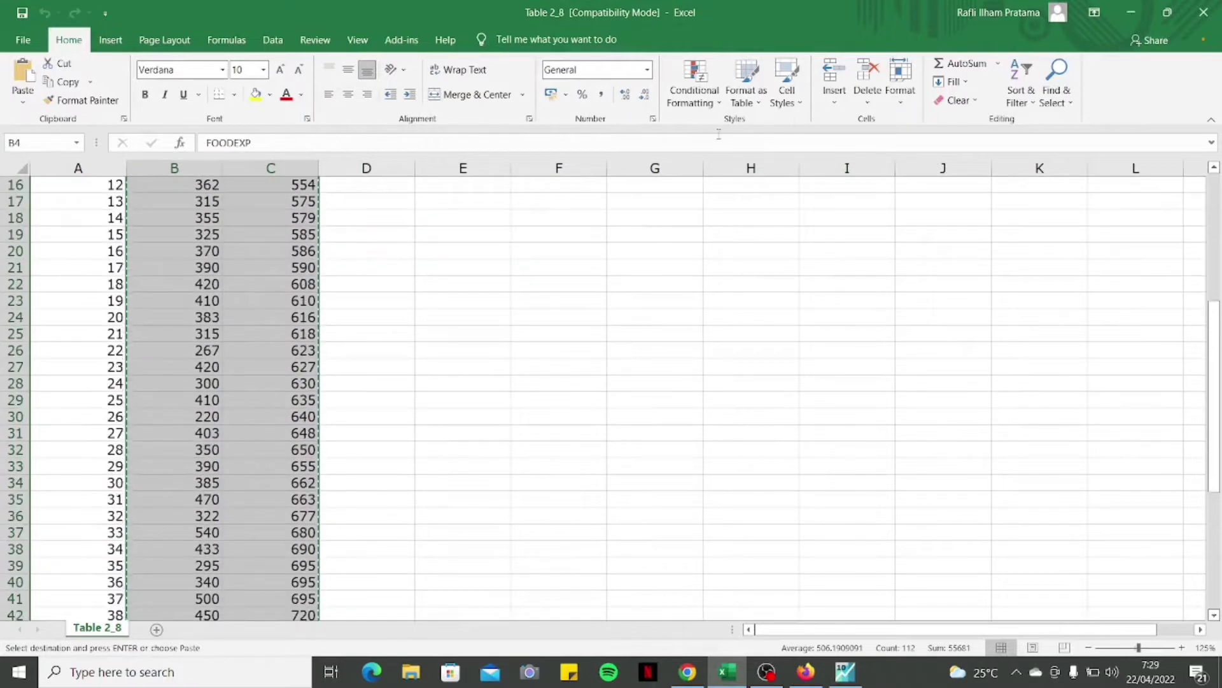
pyautogui.click(1130, 12)
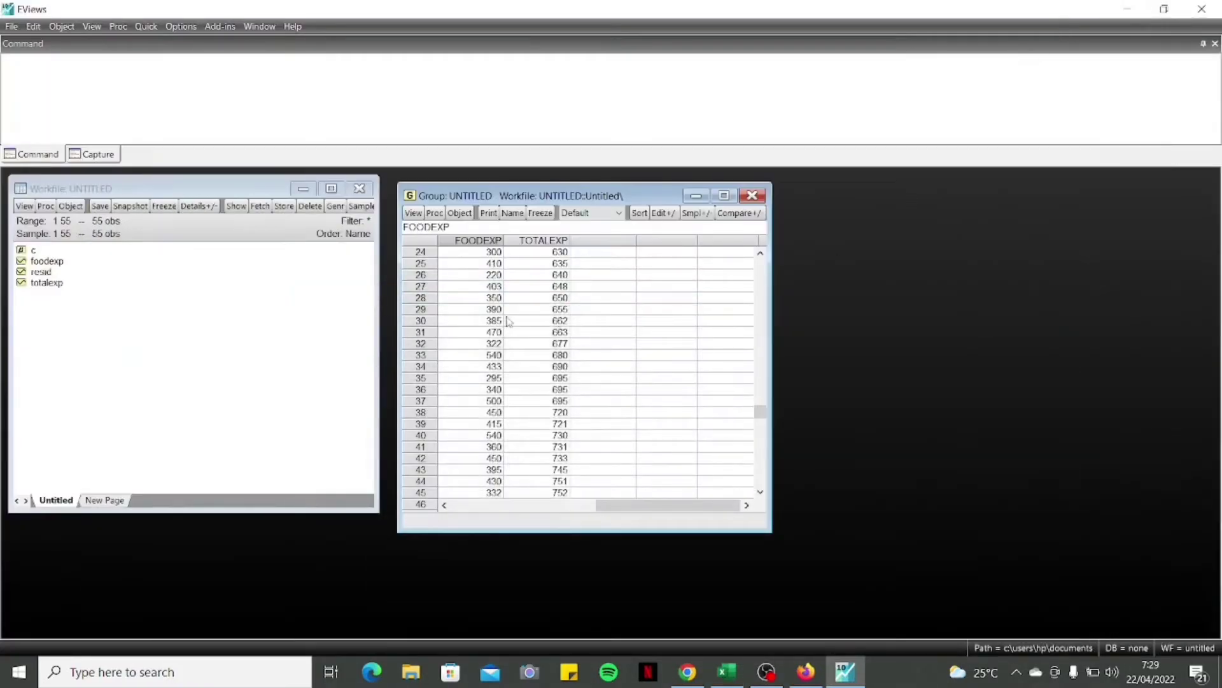
# Name the group of pasted series group01
pyautogui.scroll(2, 611, 292)
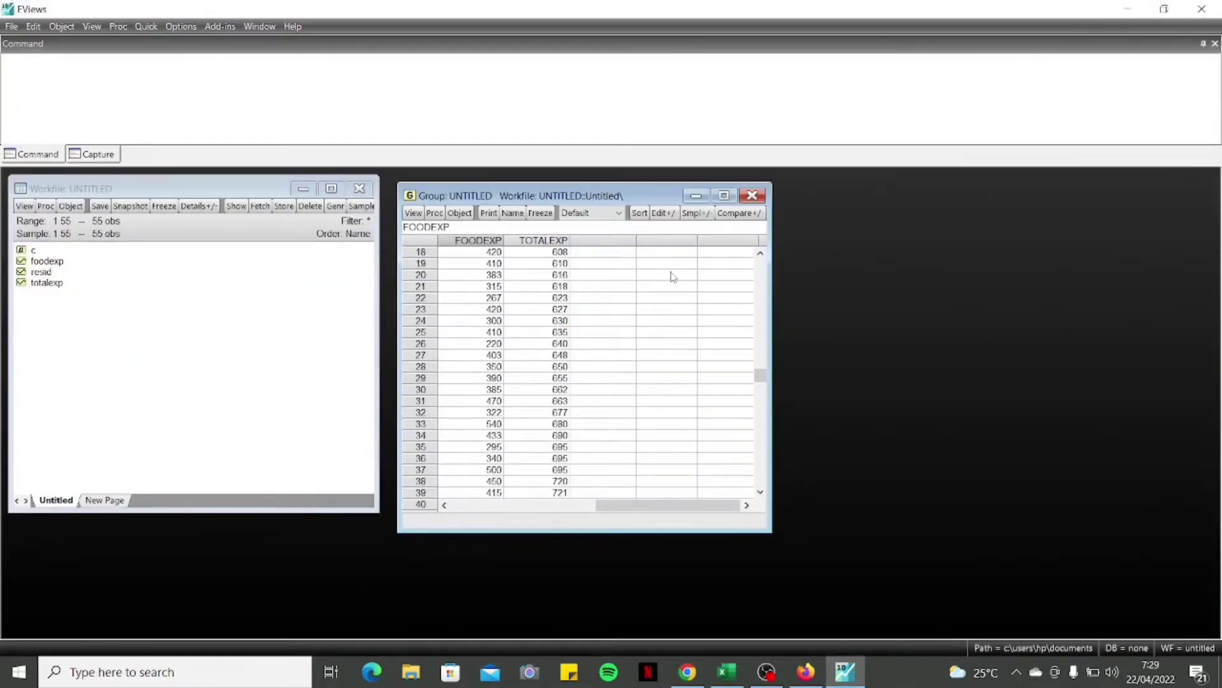
pyautogui.scroll(6, 673, 277)
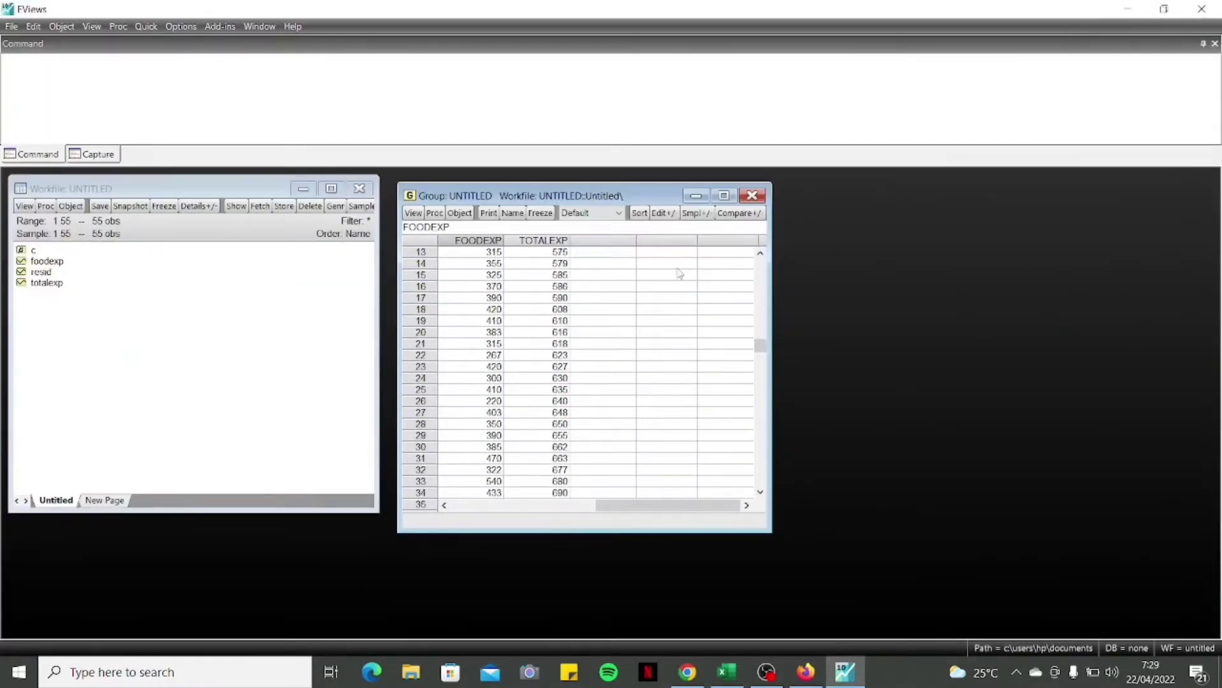
pyautogui.click(513, 212)
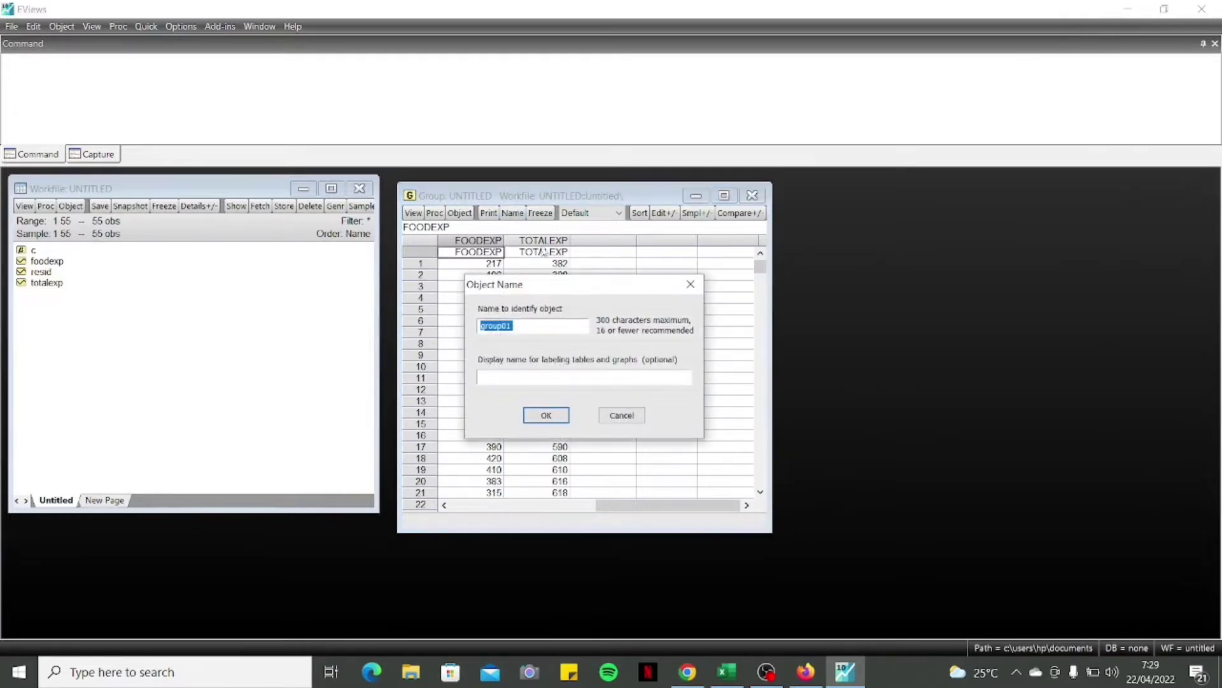
pyautogui.click(546, 416)
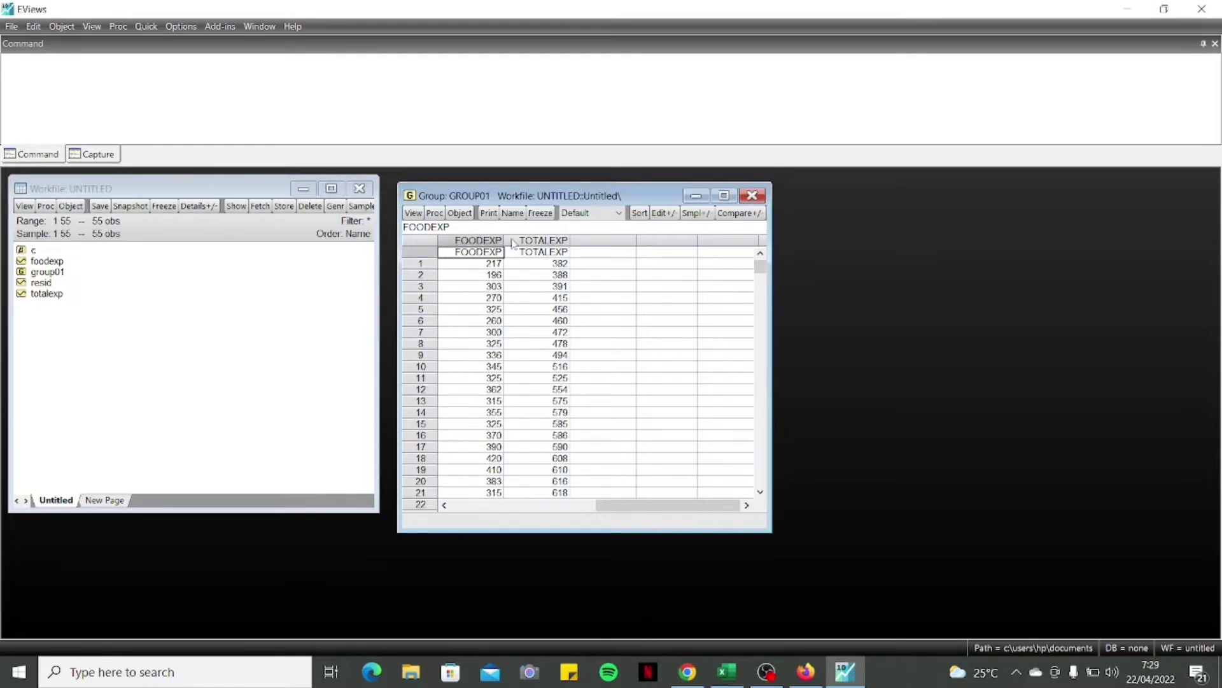
# Estimate the least squares equation foodexp c log(totalexp) from the group over sample 1 55, and close the group window
pyautogui.click(433, 214)
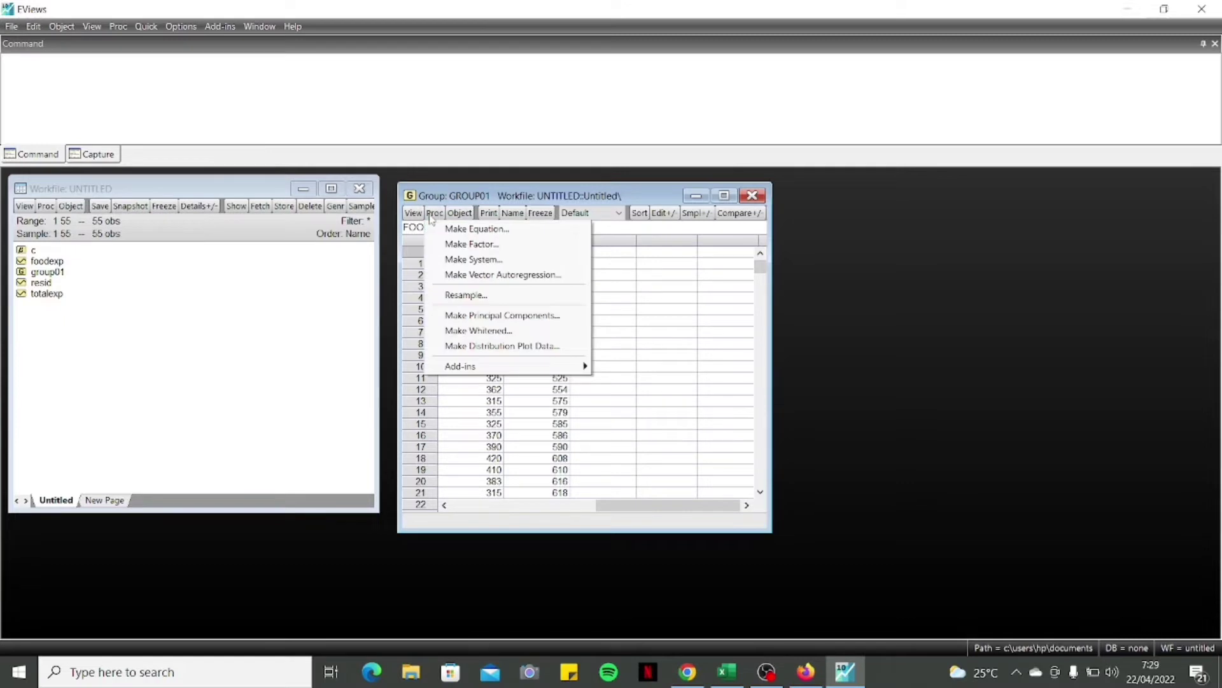
pyautogui.click(470, 229)
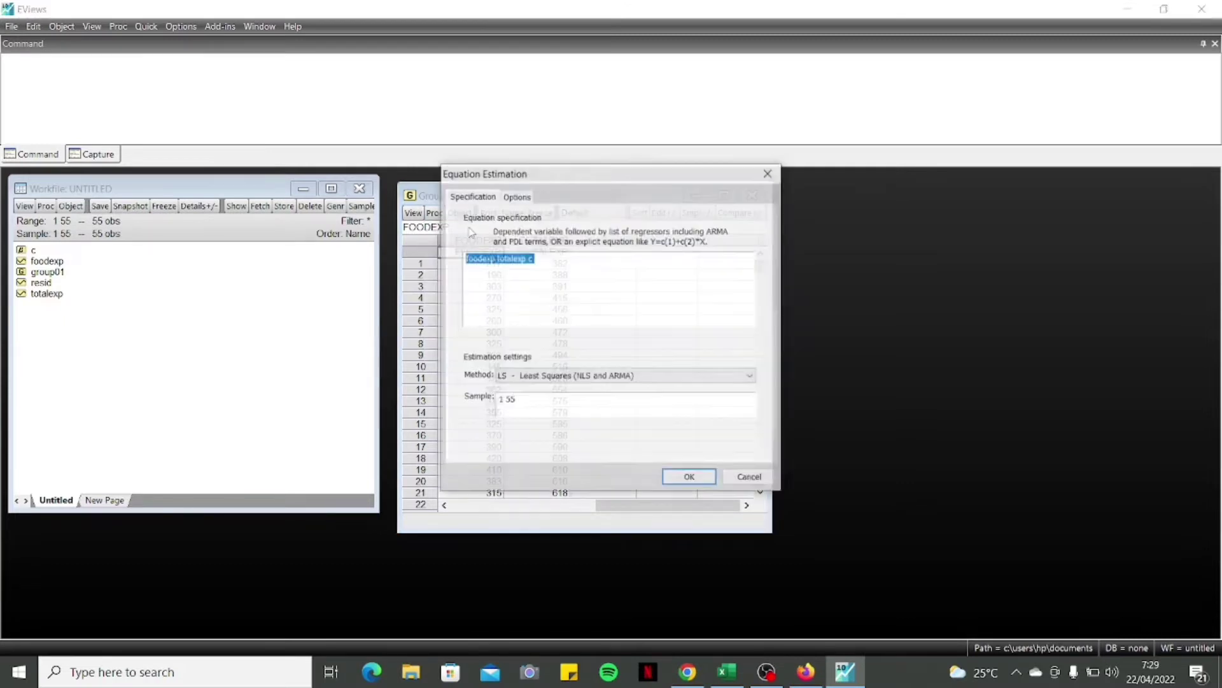
pyautogui.click(559, 260)
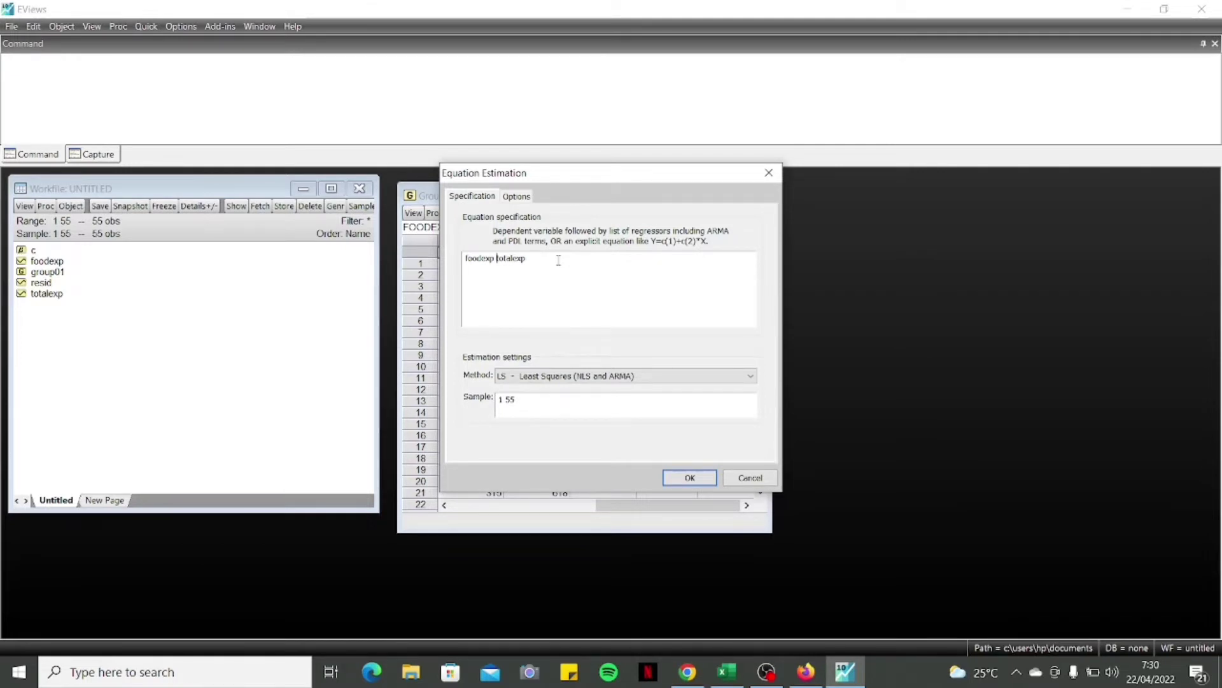
pyautogui.write('c log(')
pyautogui.click(704, 479)
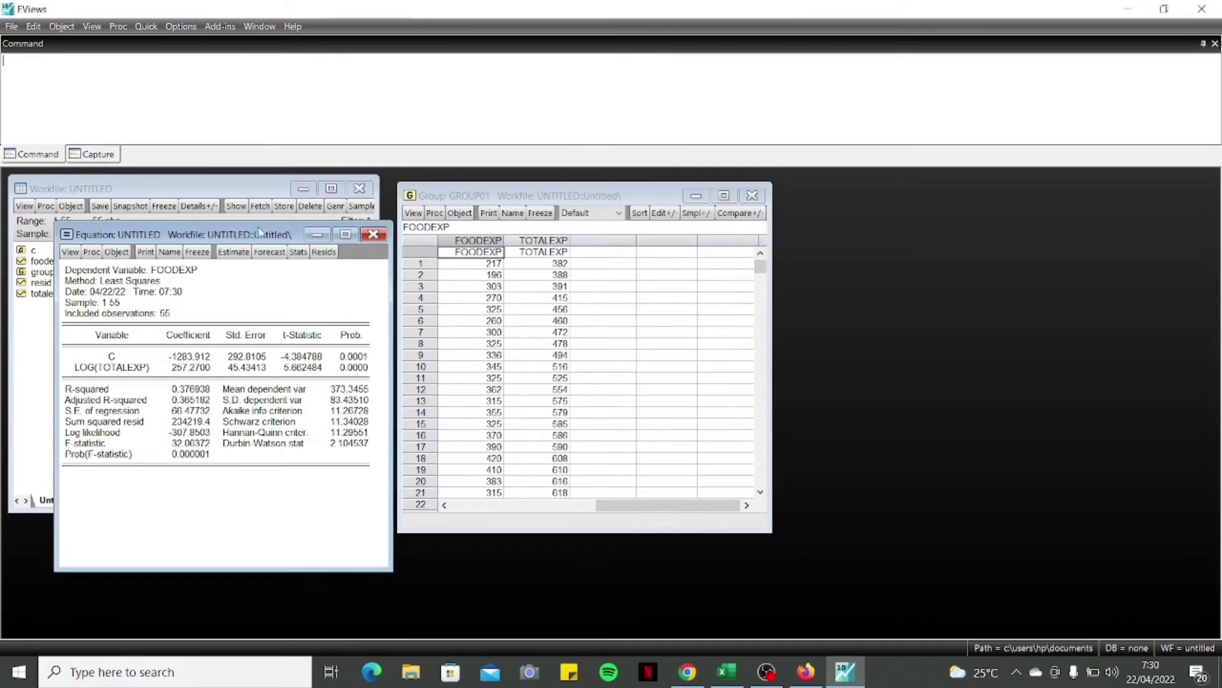
pyautogui.click(752, 195)
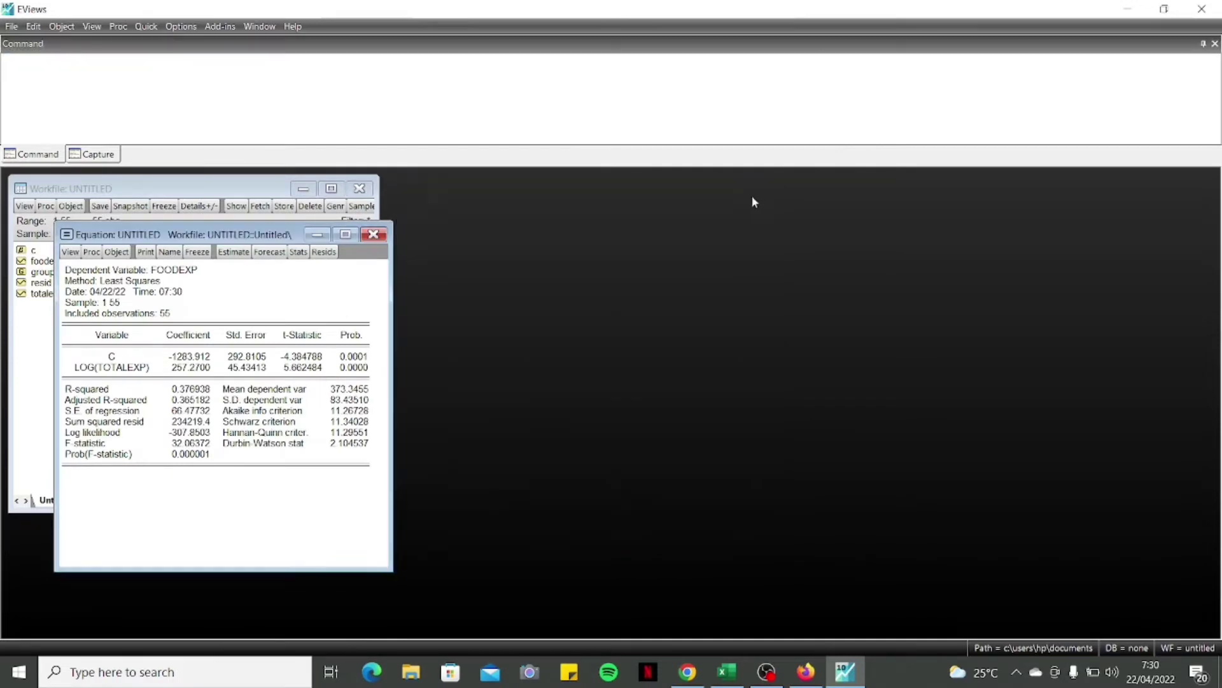
pyautogui.moveTo(228, 235); pyautogui.dragTo(621, 200)
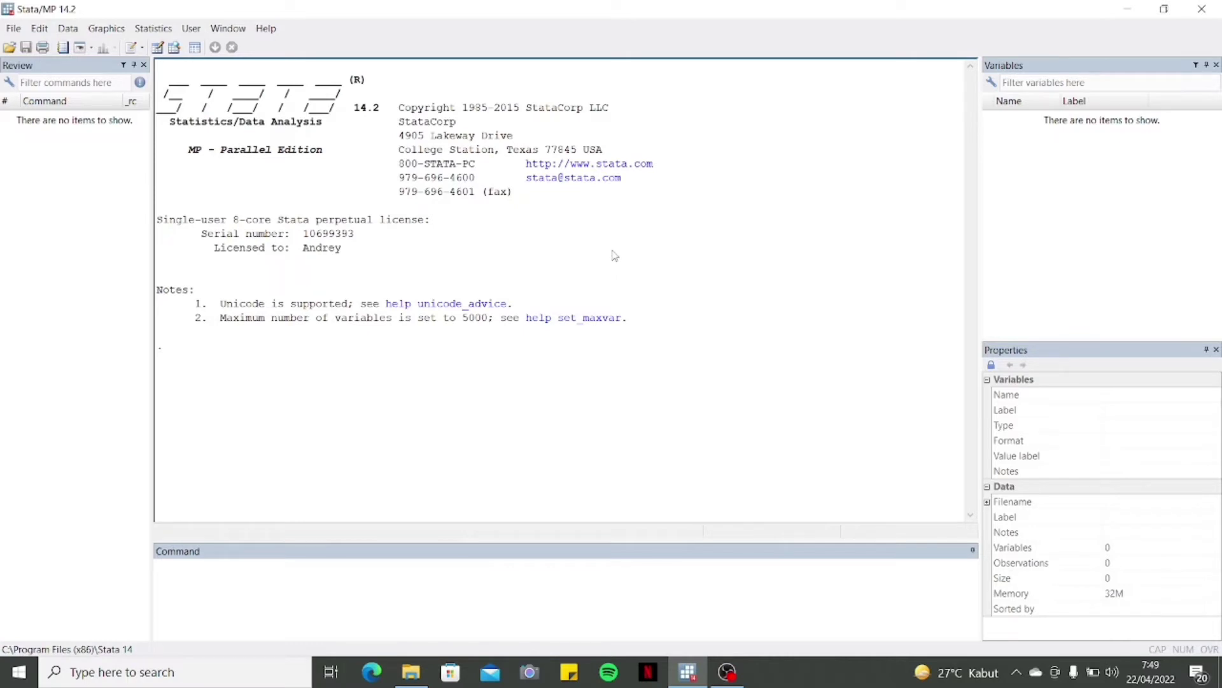
# In Stata, write the command "set more off" in a new do-file and execute it
pyautogui.click(132, 49)
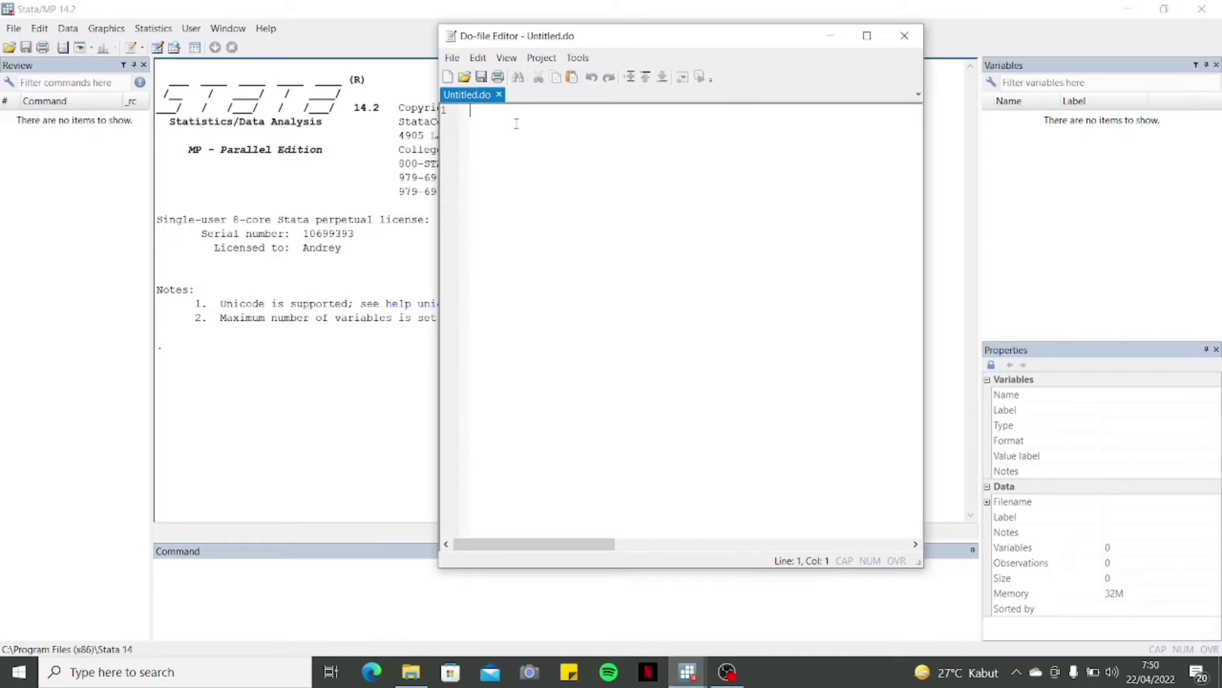
pyautogui.write('set mo')
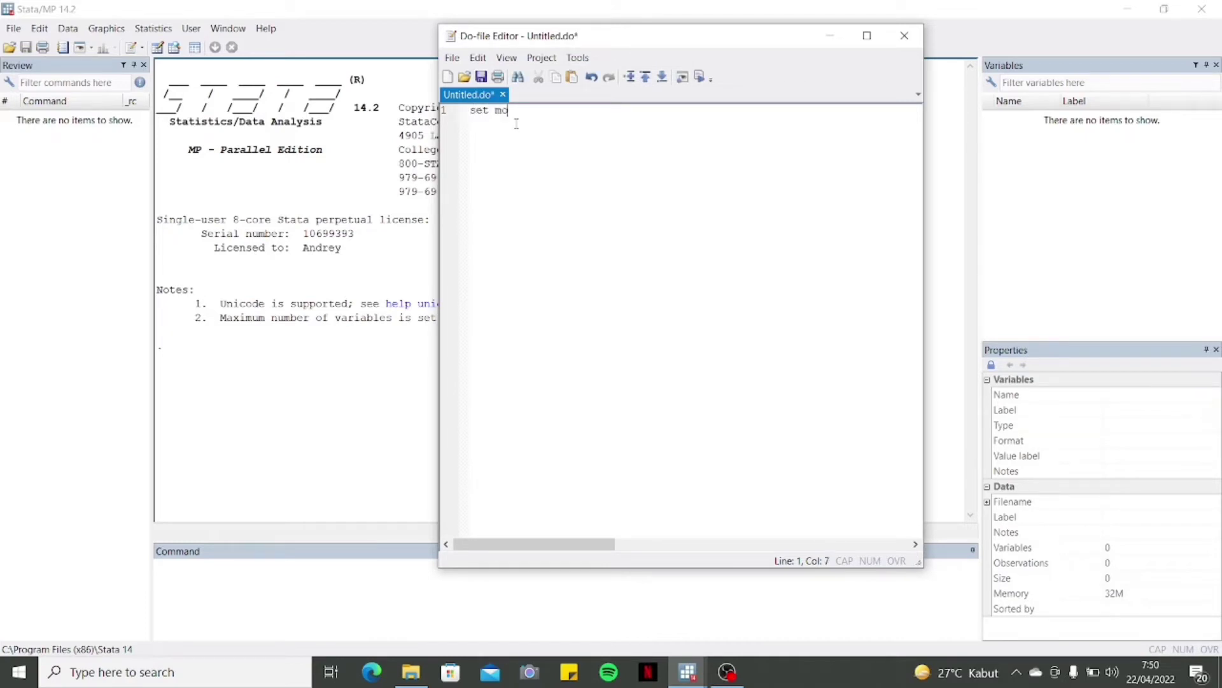
pyautogui.write('re off')
pyautogui.hotkey('ctrl', 'a')
pyautogui.click(683, 77)
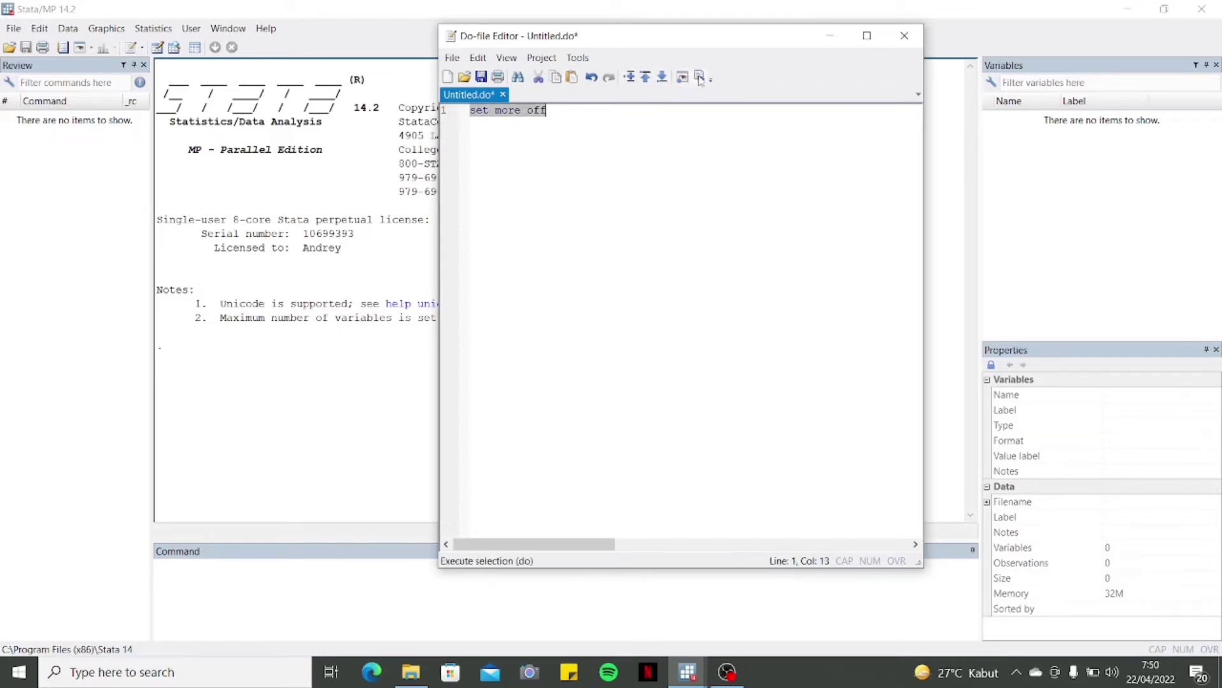
pyautogui.click(622, 112)
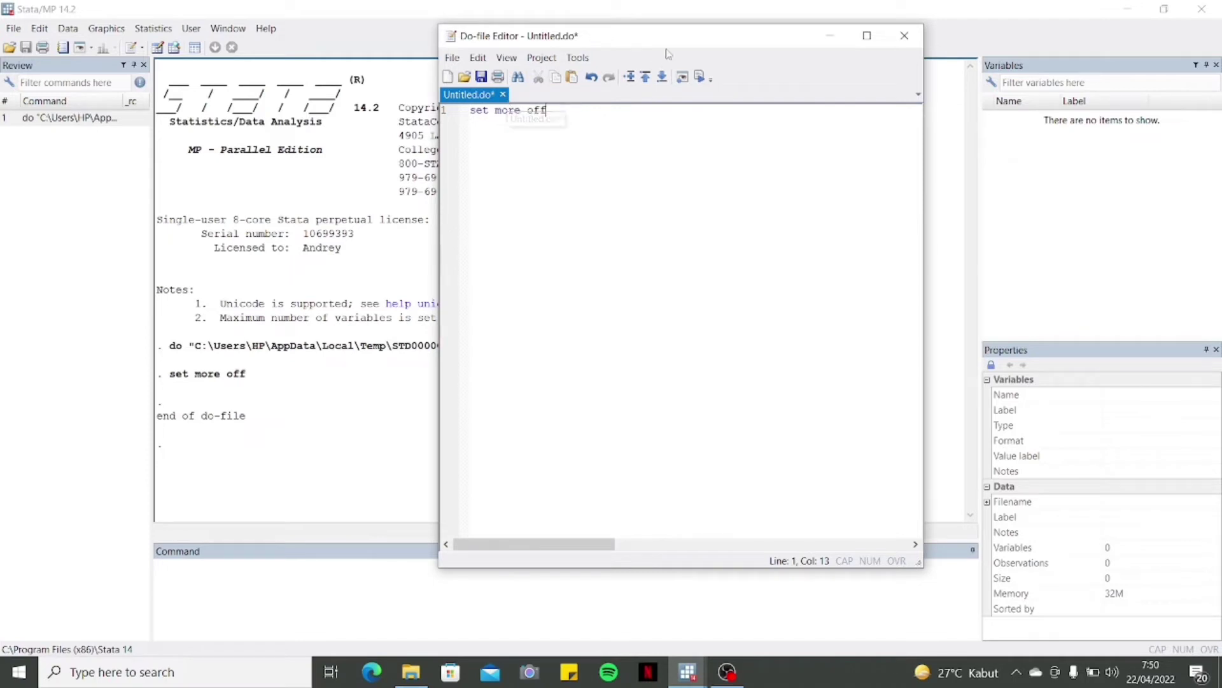
# Minimize the do-file editor and bring it back to the front
pyautogui.click(830, 35)
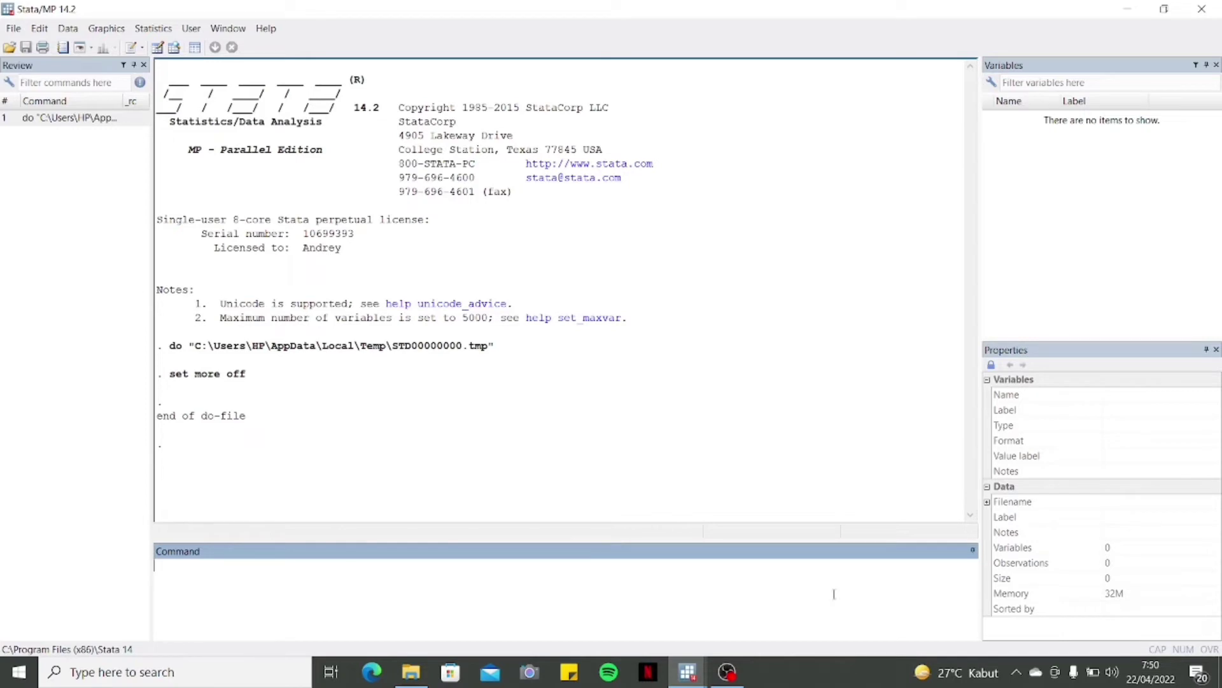
pyautogui.moveTo(691, 676)
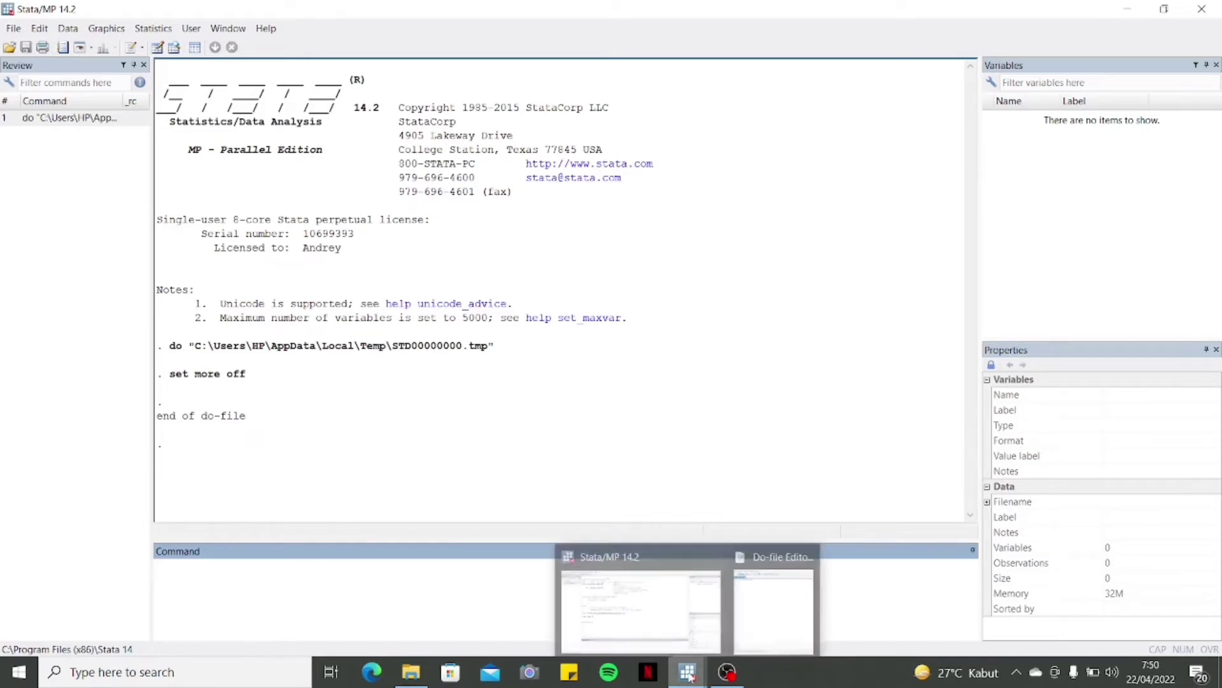
pyautogui.click(753, 613)
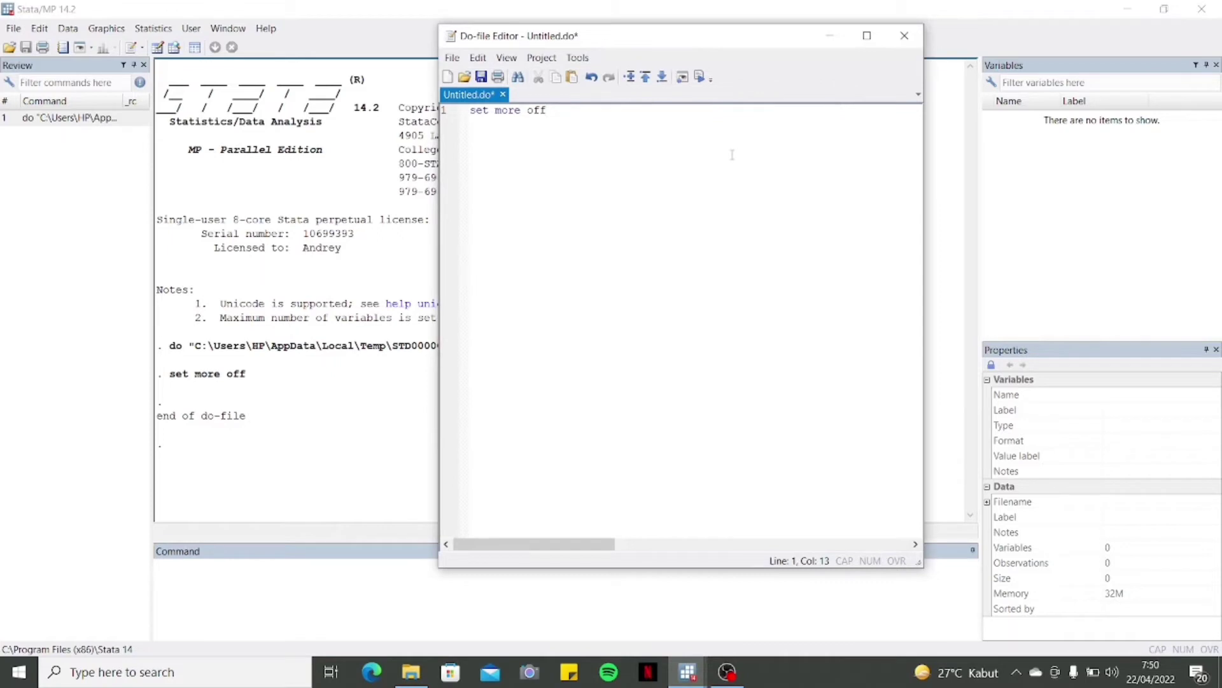
# Start a cd command on line 2 of the do-file and copy the address of the Praktikum\Raw_Data folder from File Explorer
pyautogui.press('Return')
pyautogui.write('cd')
pyautogui.click(411, 671)
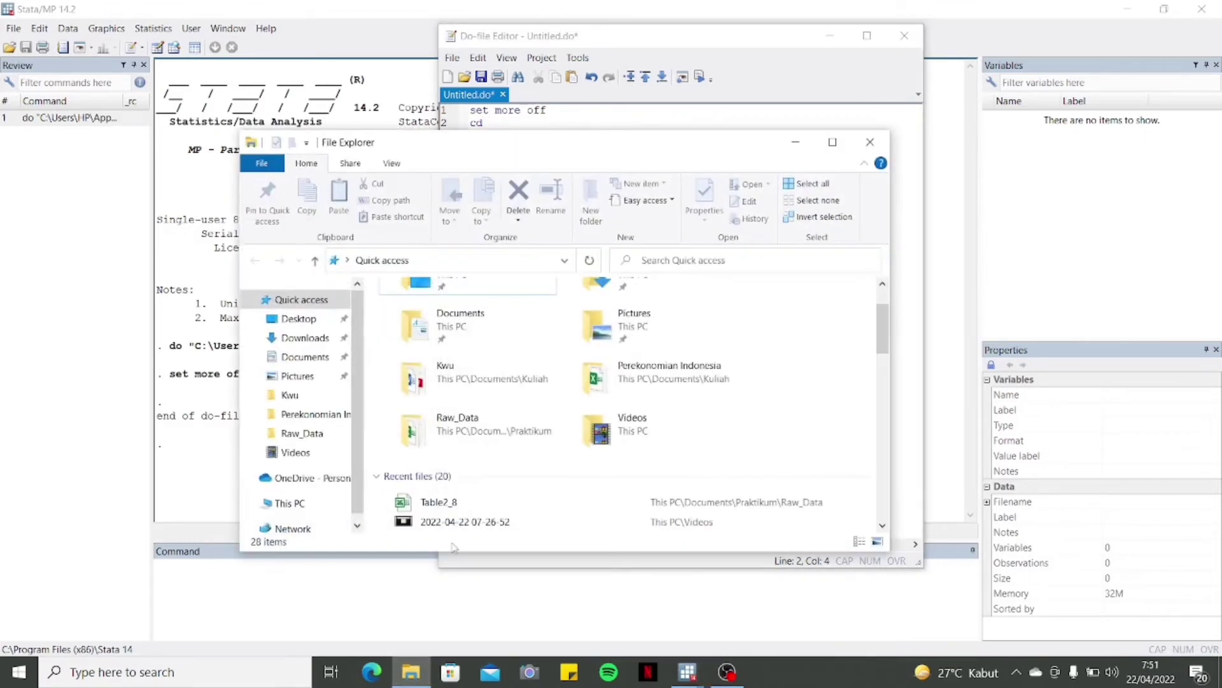
pyautogui.click(311, 437)
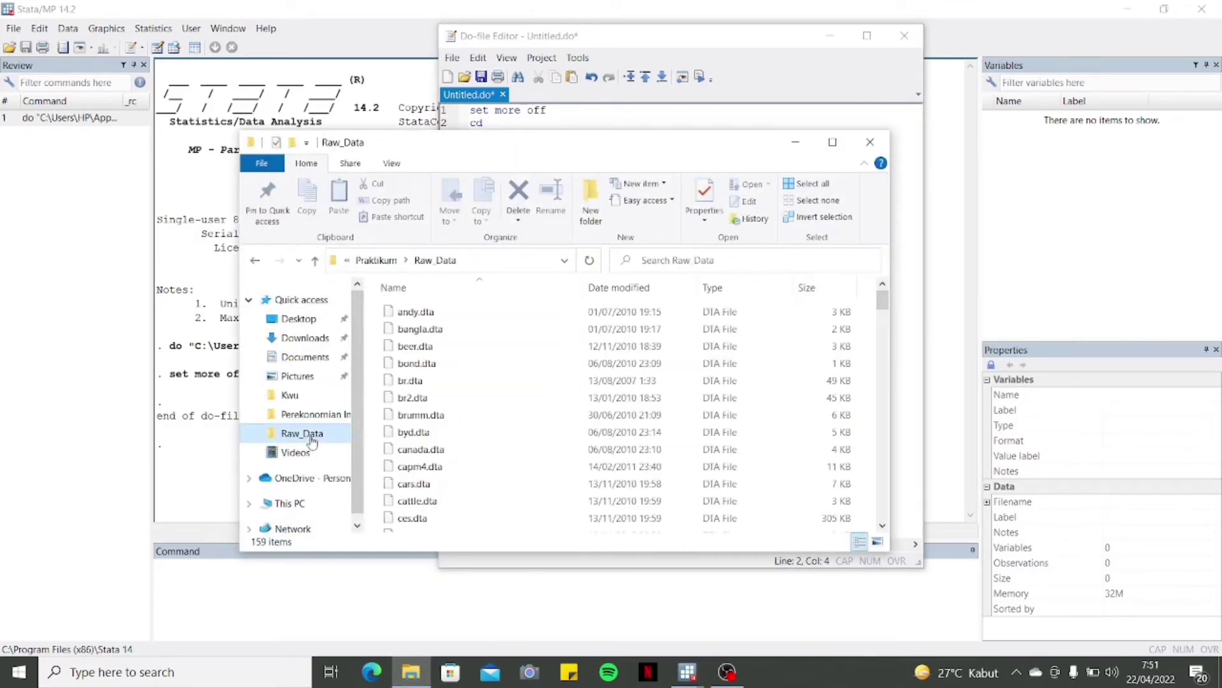
pyautogui.rightClick(493, 268)
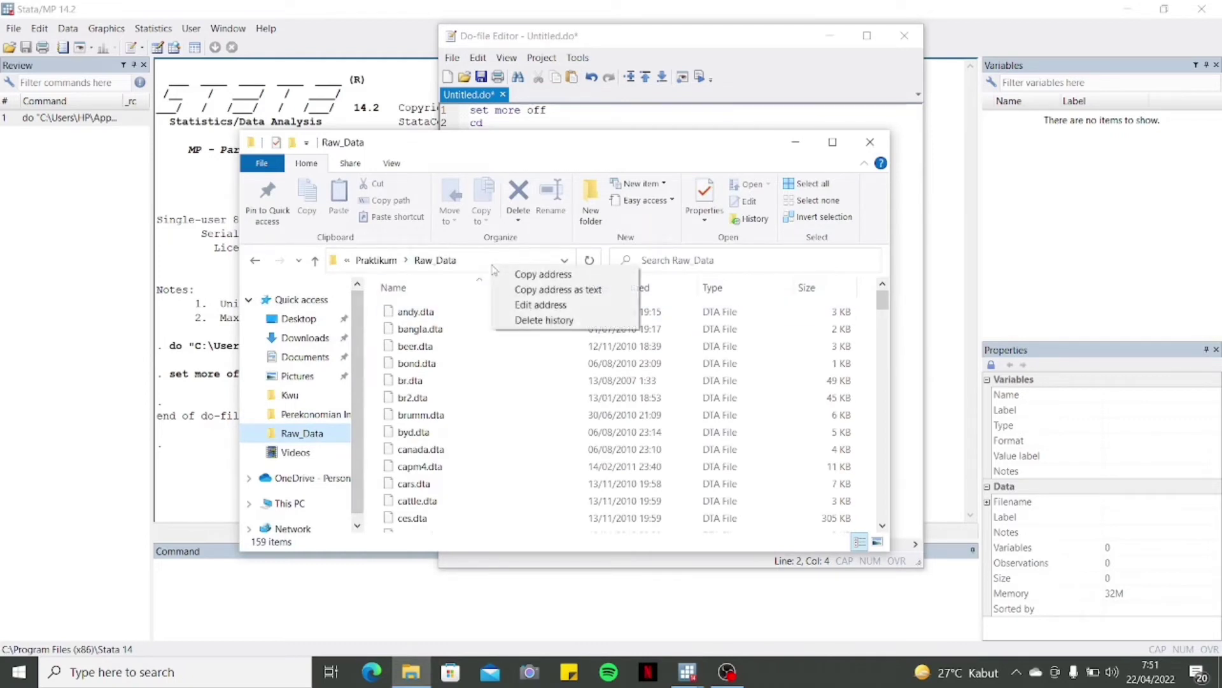
pyautogui.click(509, 275)
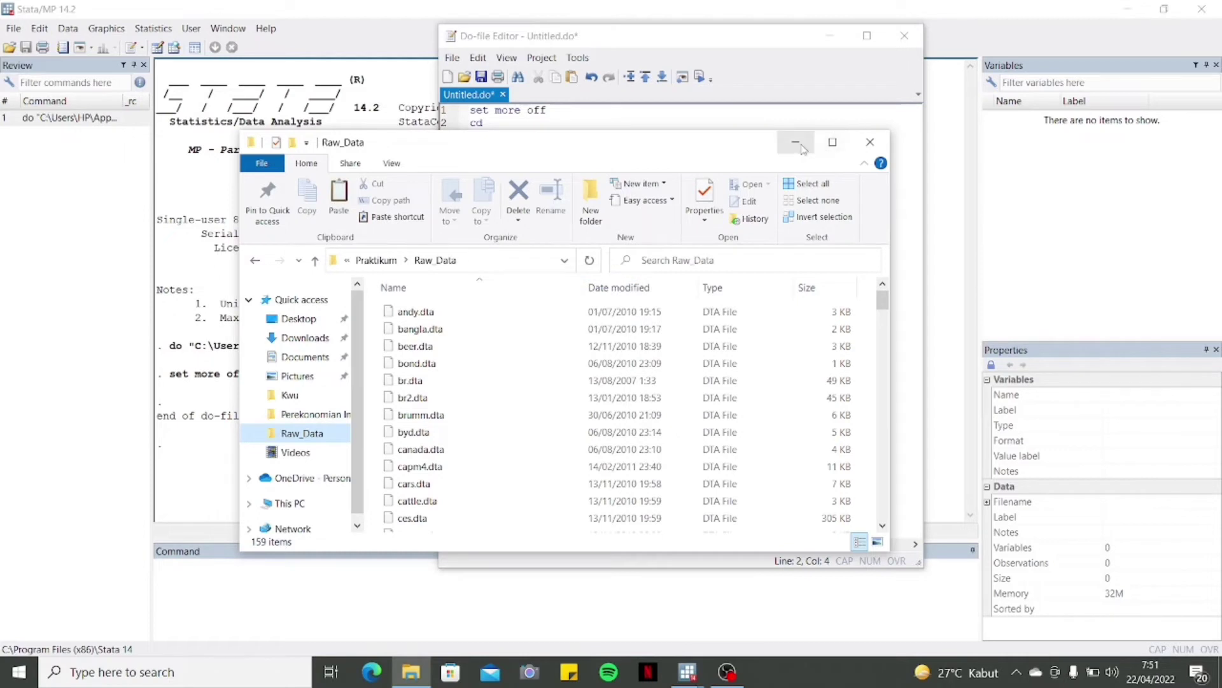
# Complete the cd command with the copied Raw_Data folder path and execute that line
pyautogui.click(796, 142)
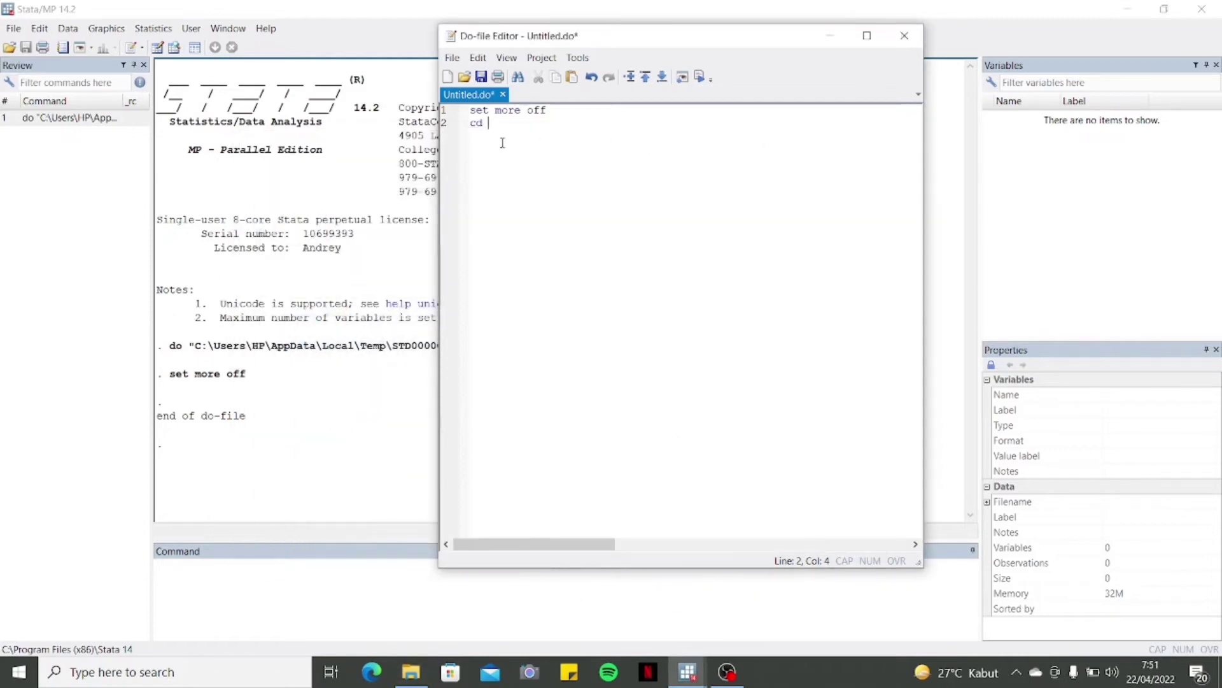
pyautogui.hotkey('ctrl', 'v')
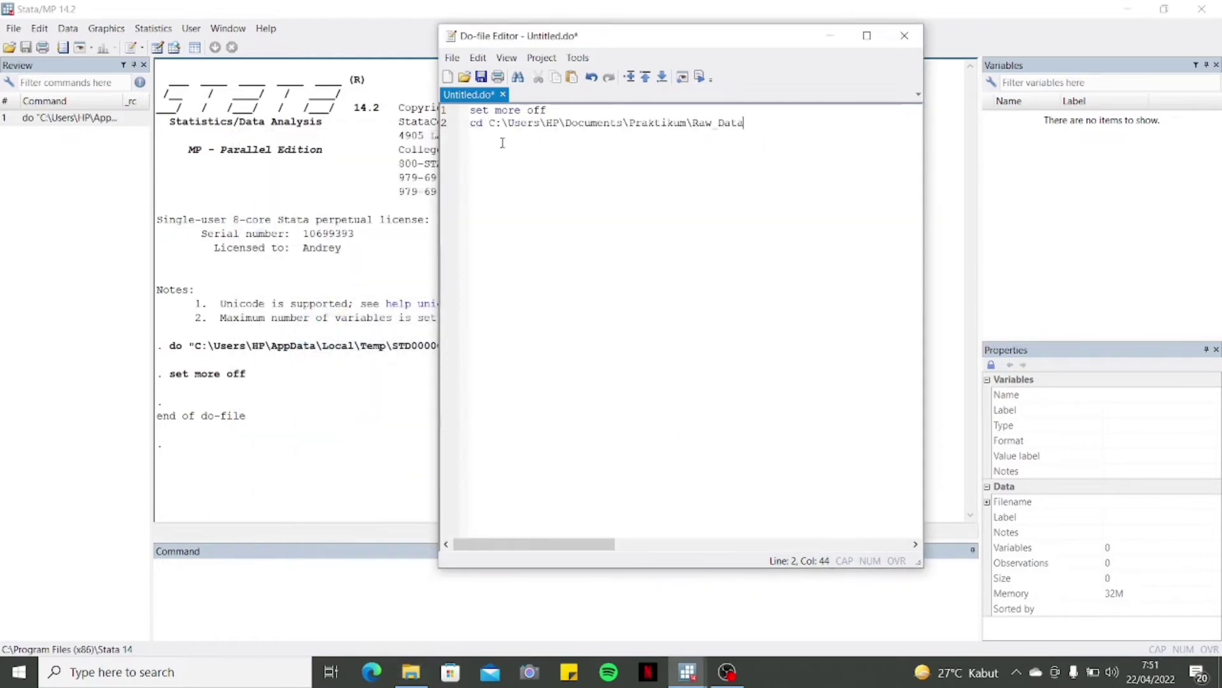
pyautogui.click(444, 125)
pyautogui.click(700, 77)
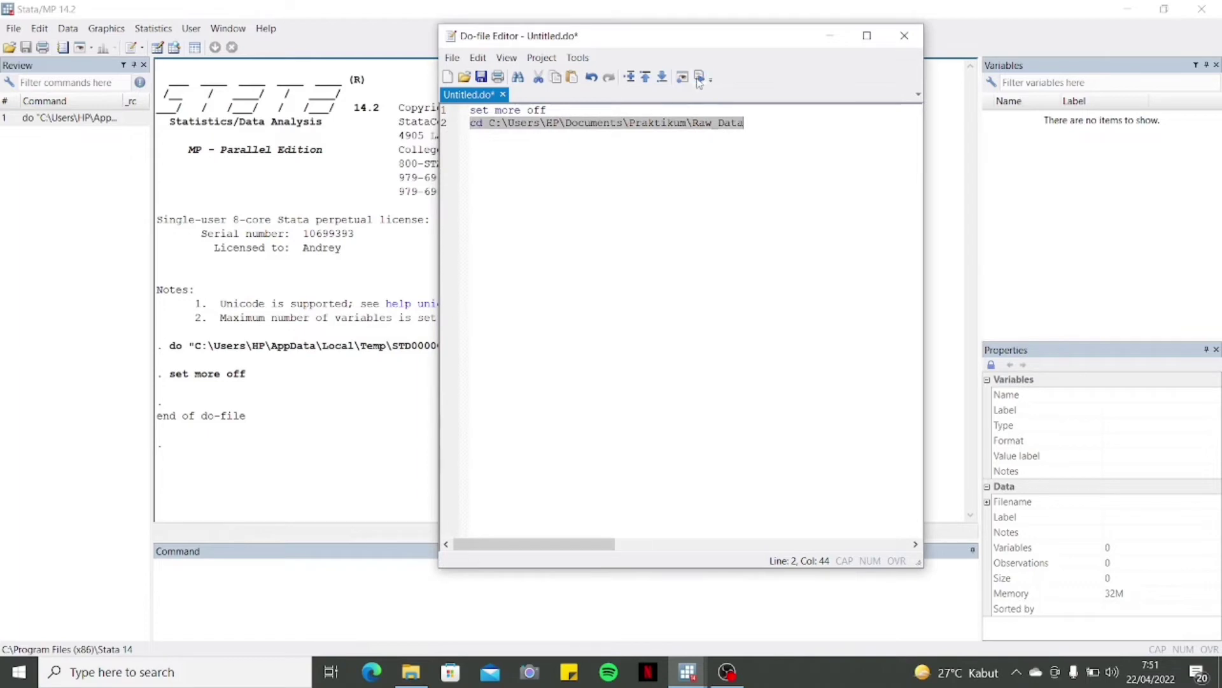
# Write the command import excel using Table2_8.xls, sheet(Table2_8) on line 3 of the do-file
pyautogui.click(766, 138)
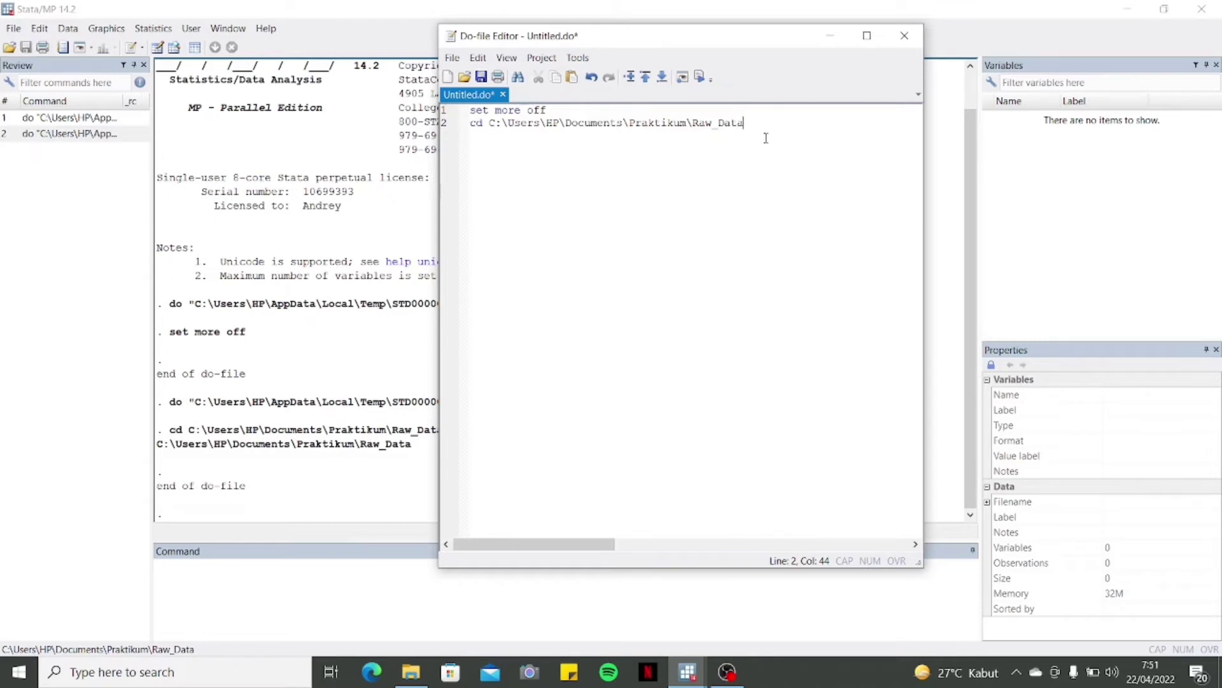
pyautogui.press('Return')
pyautogui.write('import')
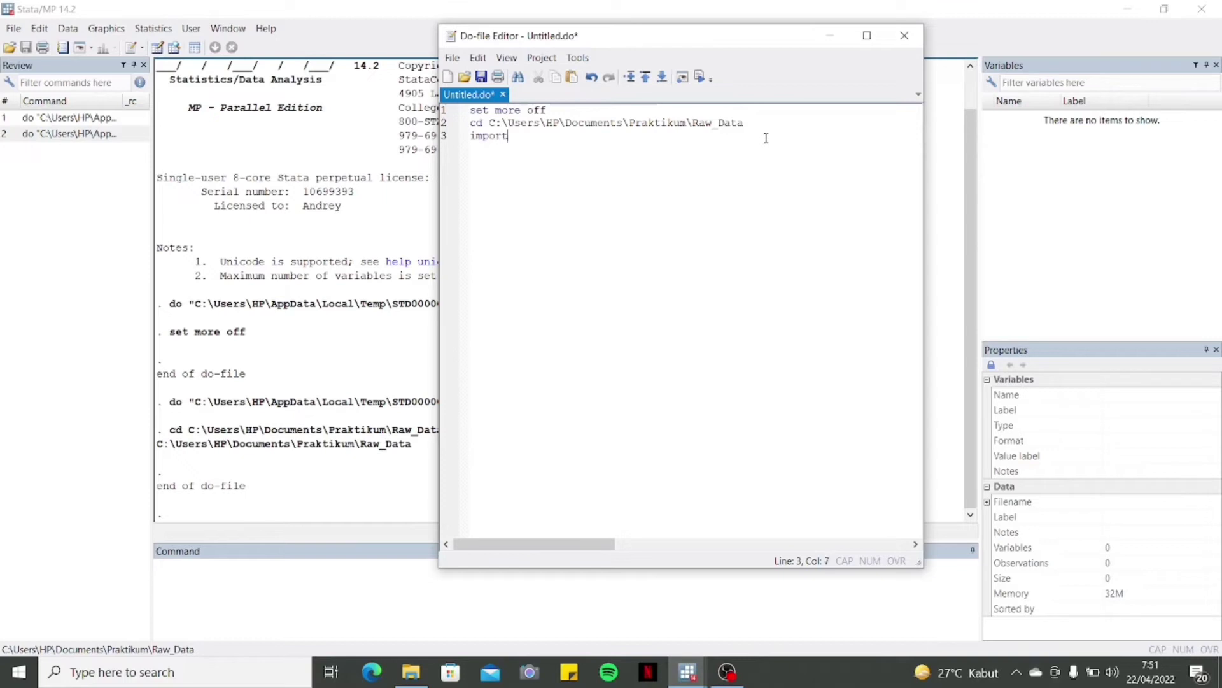
pyautogui.write(' excel using')
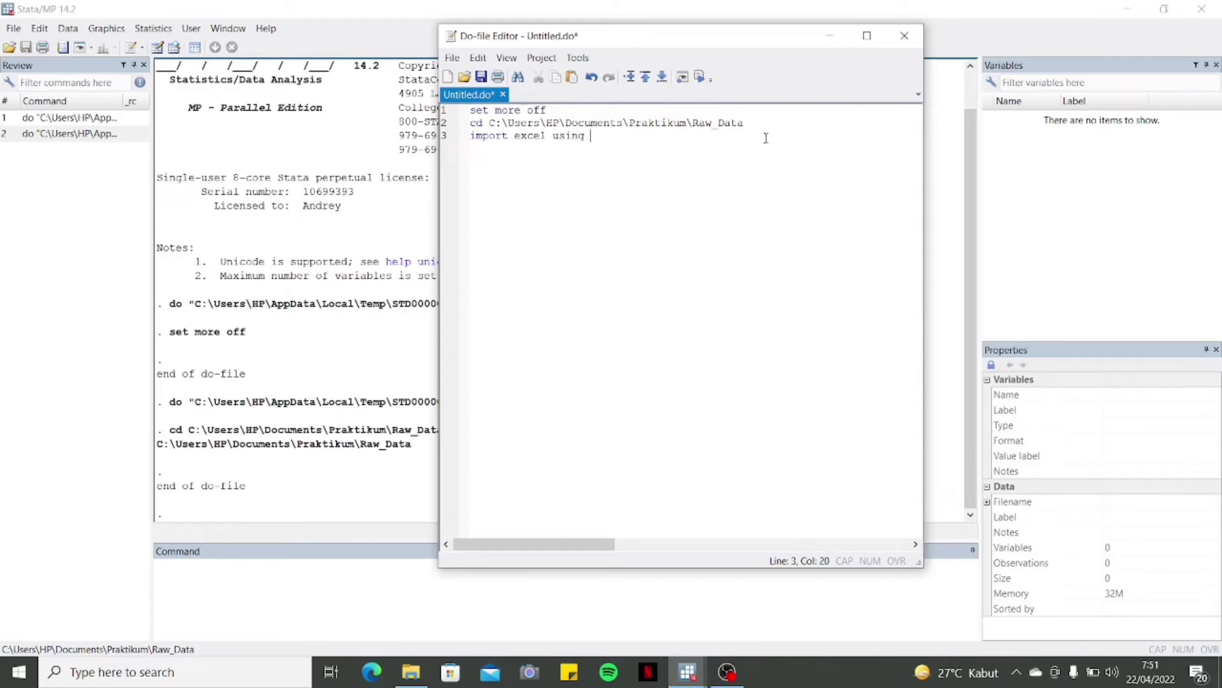
pyautogui.write(' Table2_8.xlssheet(Tabl')
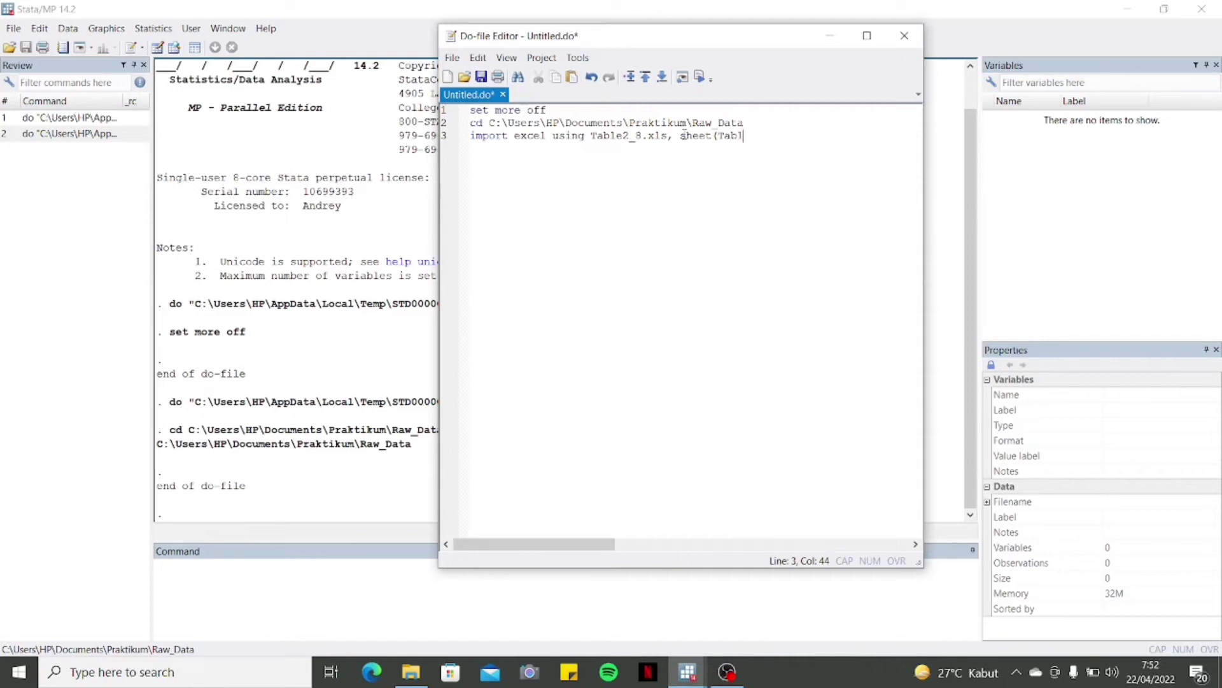
pyautogui.write('e')
pyautogui.write('2')
pyautogui.write(' 8')
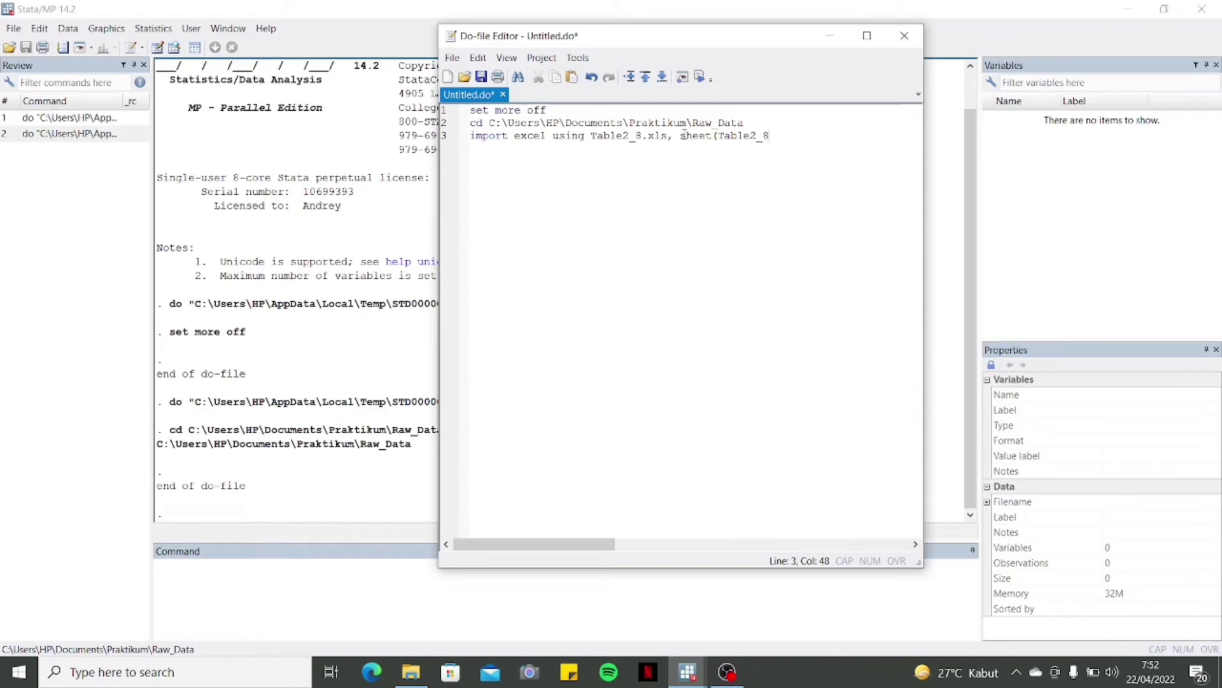
pyautogui.write(')')
# Enclose the sheet name Table2_8 inside the sheet() option in double quotation marks
pyautogui.press('Left')
pyautogui.press('Left')
pyautogui.press('Left')
pyautogui.press('Left')
pyautogui.press('Left')
pyautogui.press('Left')
pyautogui.press('Left')
pyautogui.press('Left')
pyautogui.press('Left')
pyautogui.write('"')
pyautogui.press('Right')
pyautogui.press('Right')
pyautogui.press('Right')
pyautogui.press('Right')
pyautogui.write('"')
# Add the options firstrow clear to the end of the import command and execute that line
pyautogui.click(809, 135)
pyautogui.write('first row')
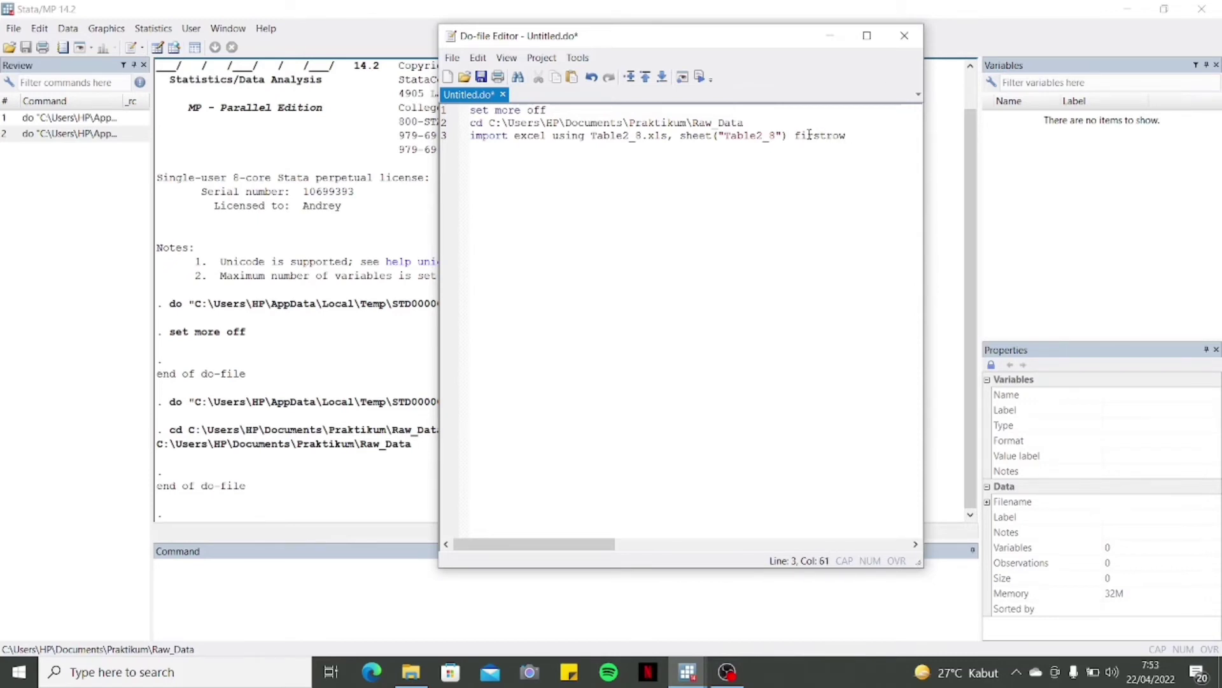
pyautogui.write('clear')
pyautogui.click(448, 143)
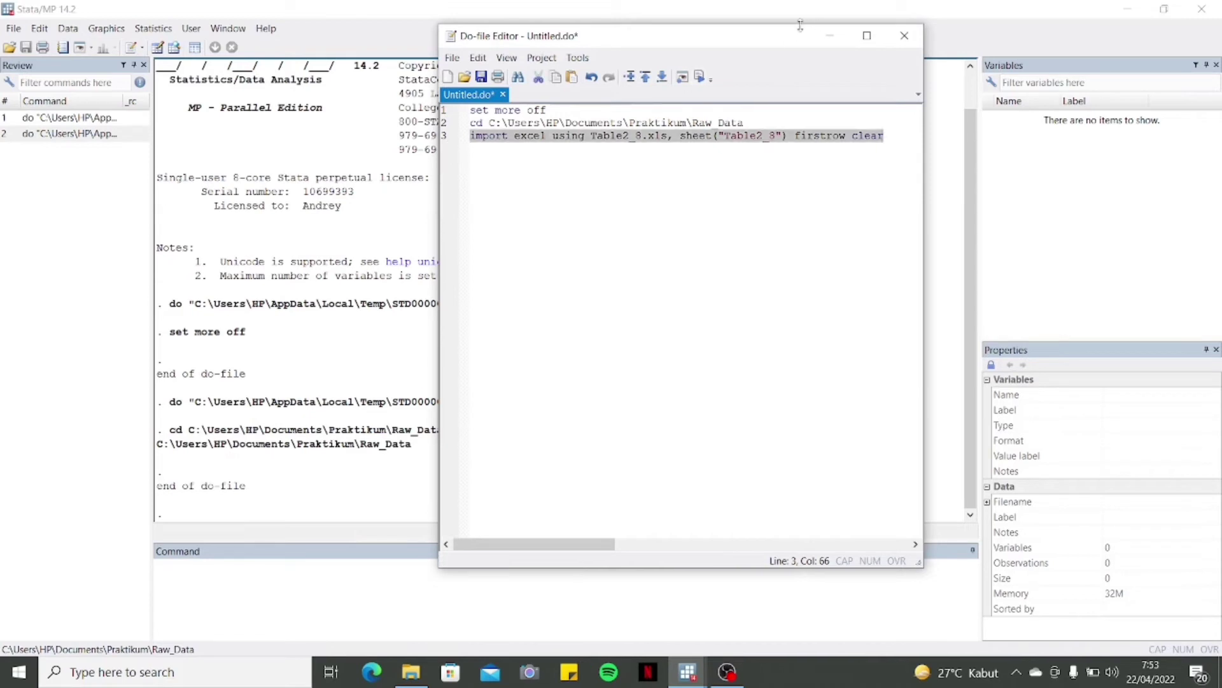
pyautogui.click(699, 77)
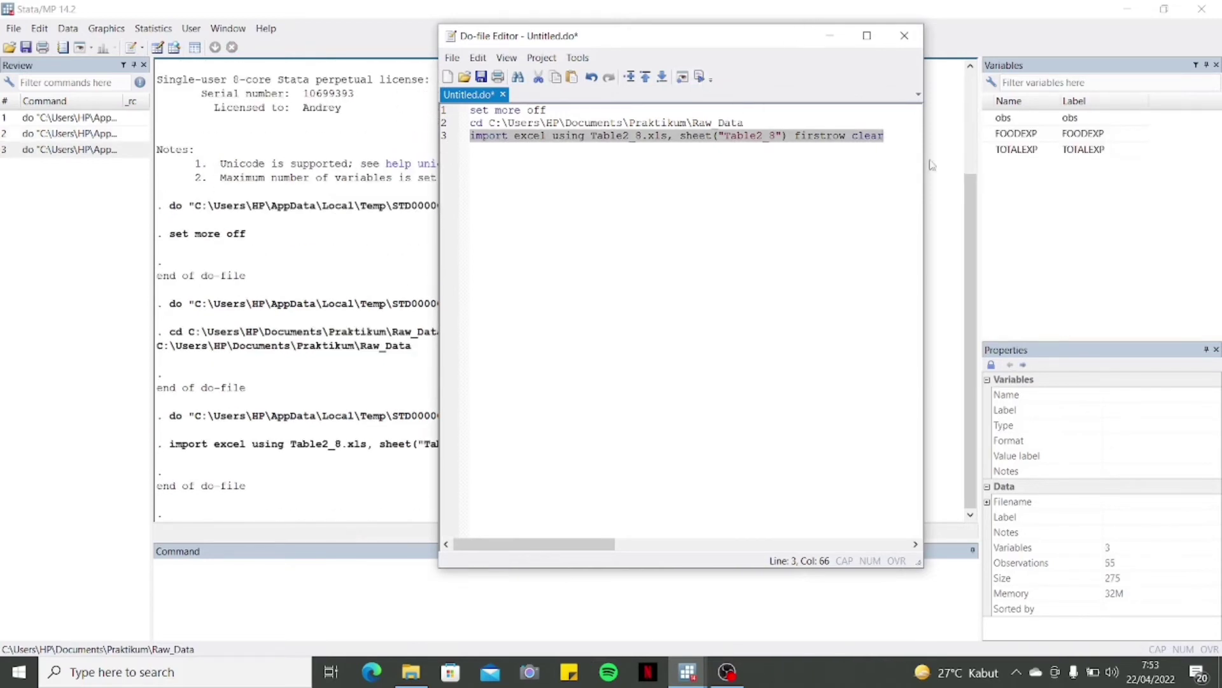
# Add the command browse on line 4, execute it, and close the Data Editor it opens
pyautogui.click(894, 140)
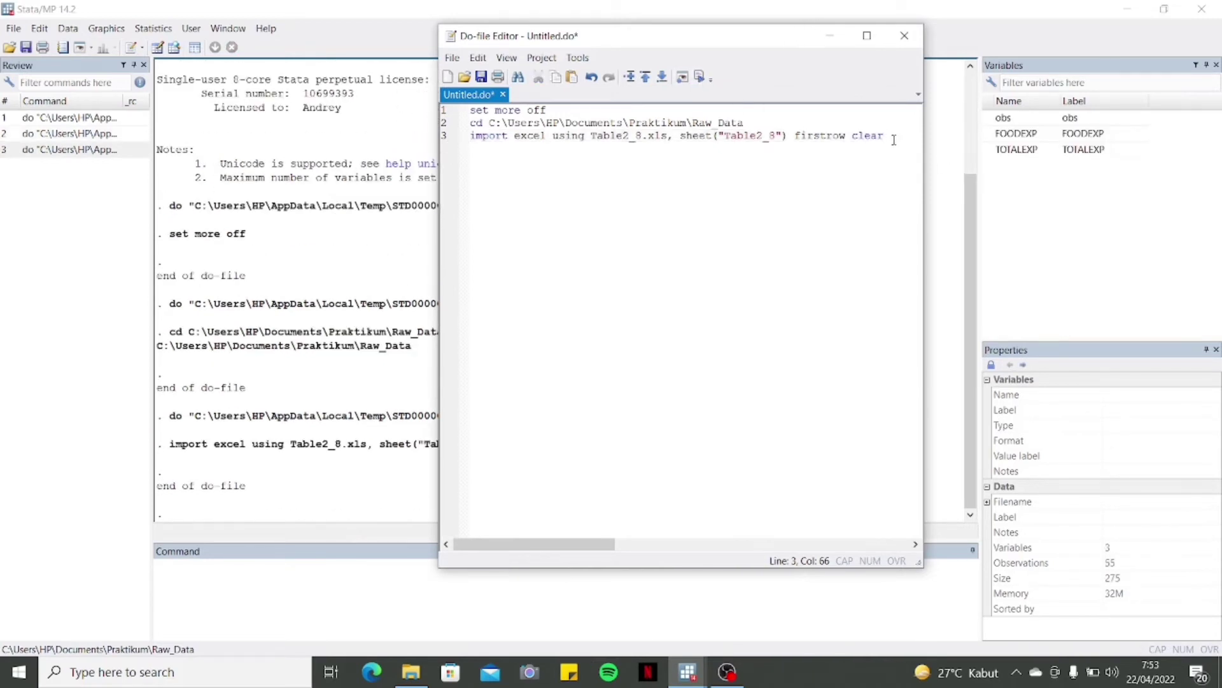
pyautogui.press('Return')
pyautogui.write('browse')
pyautogui.click(446, 151)
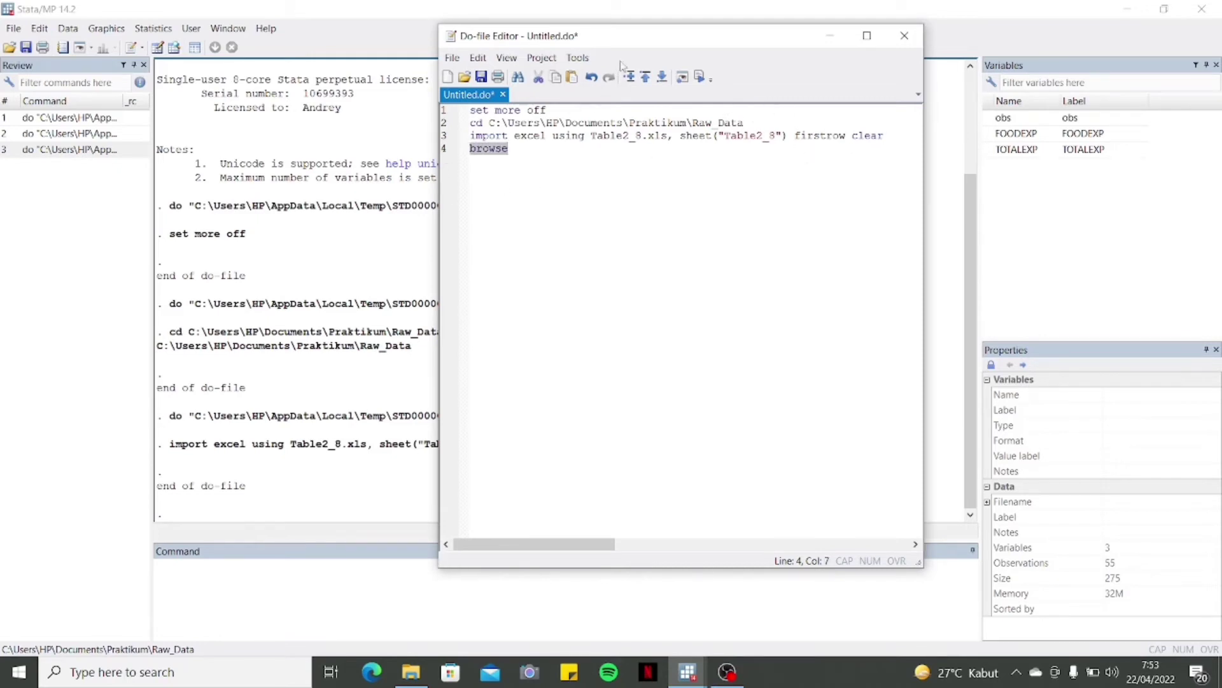
pyautogui.click(699, 77)
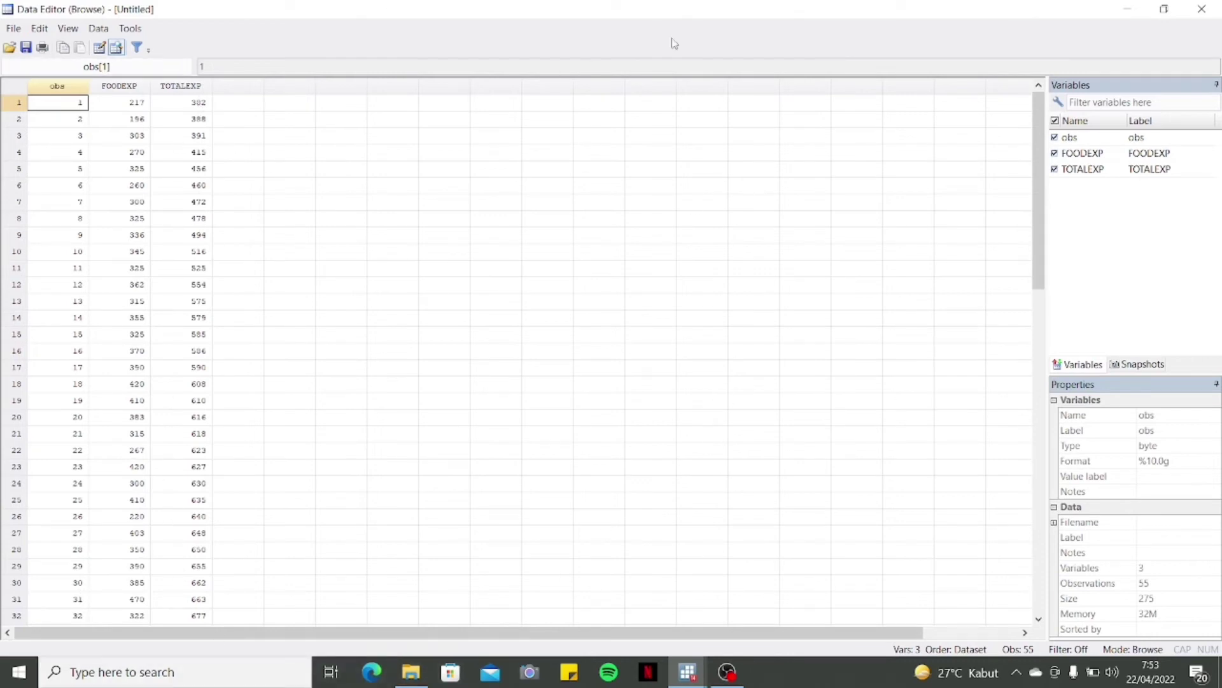
pyautogui.click(1208, 7)
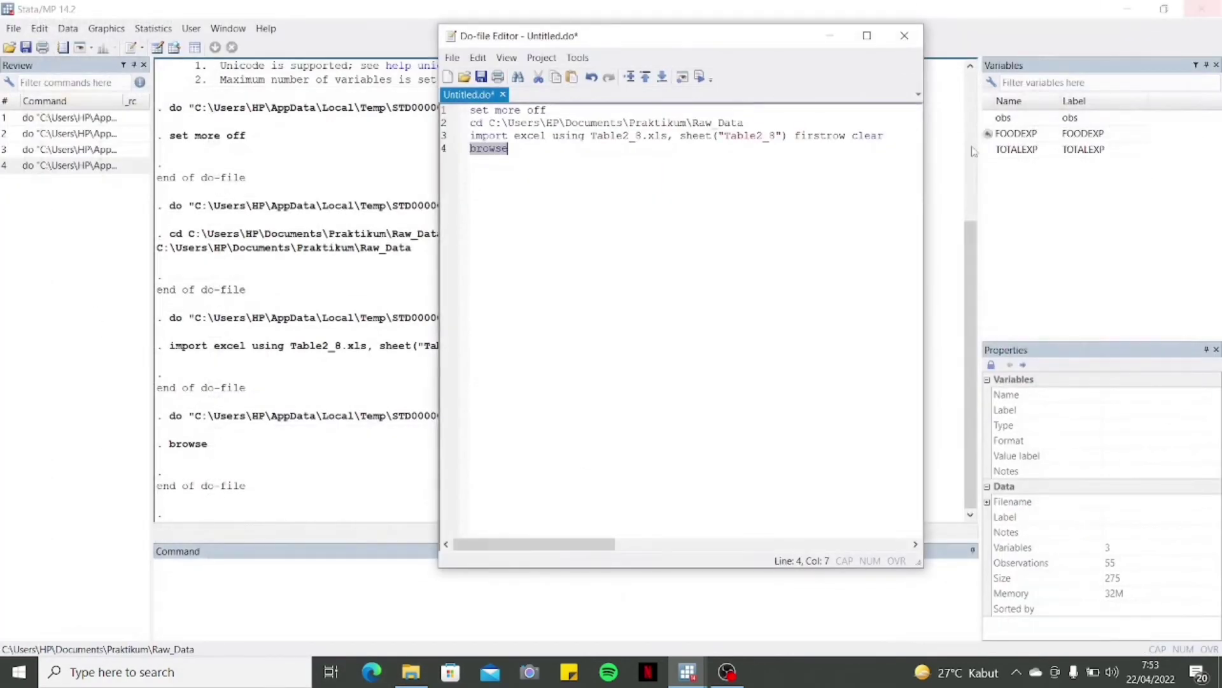
# Add the command describe on line 5, execute it, and minimize the do-file editor to view the output
pyautogui.click(566, 161)
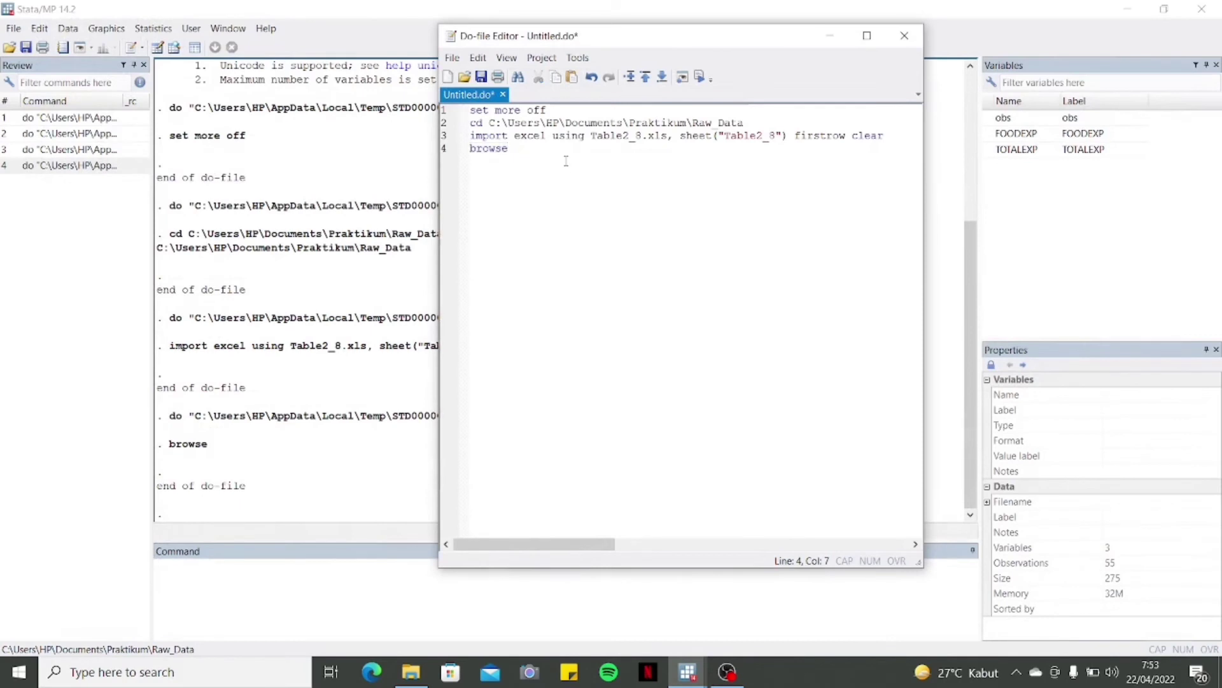
pyautogui.press('Return')
pyautogui.write('describe')
pyautogui.click(444, 161)
pyautogui.click(693, 79)
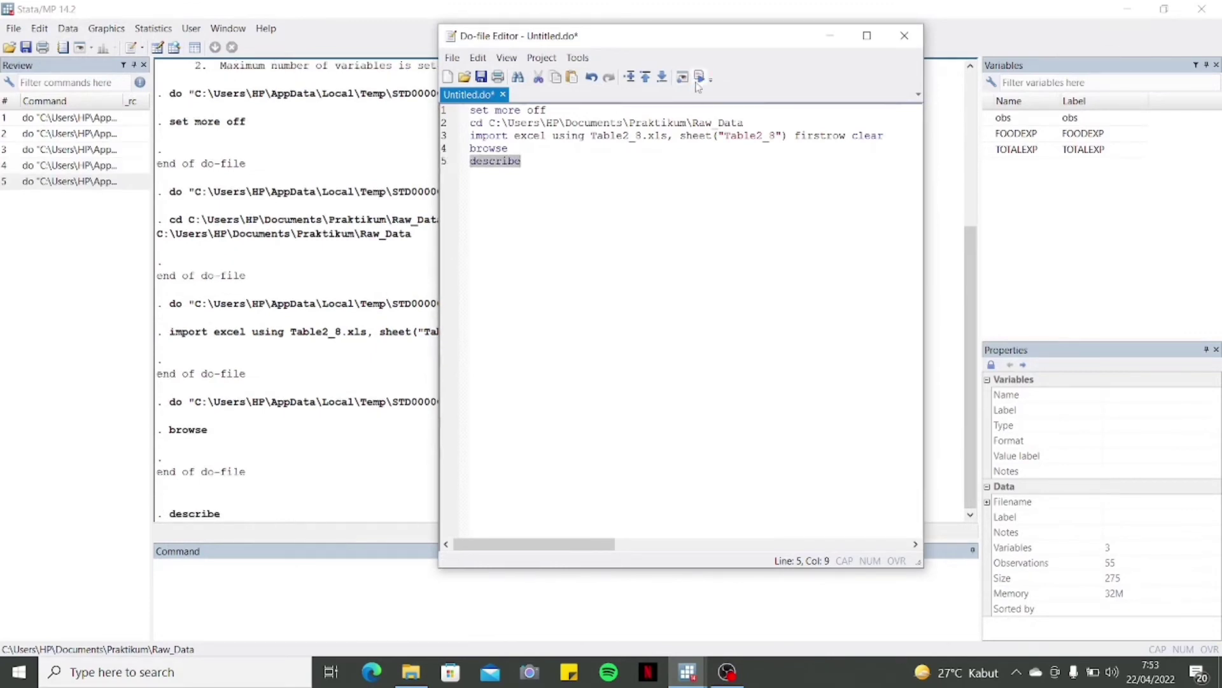
pyautogui.click(830, 36)
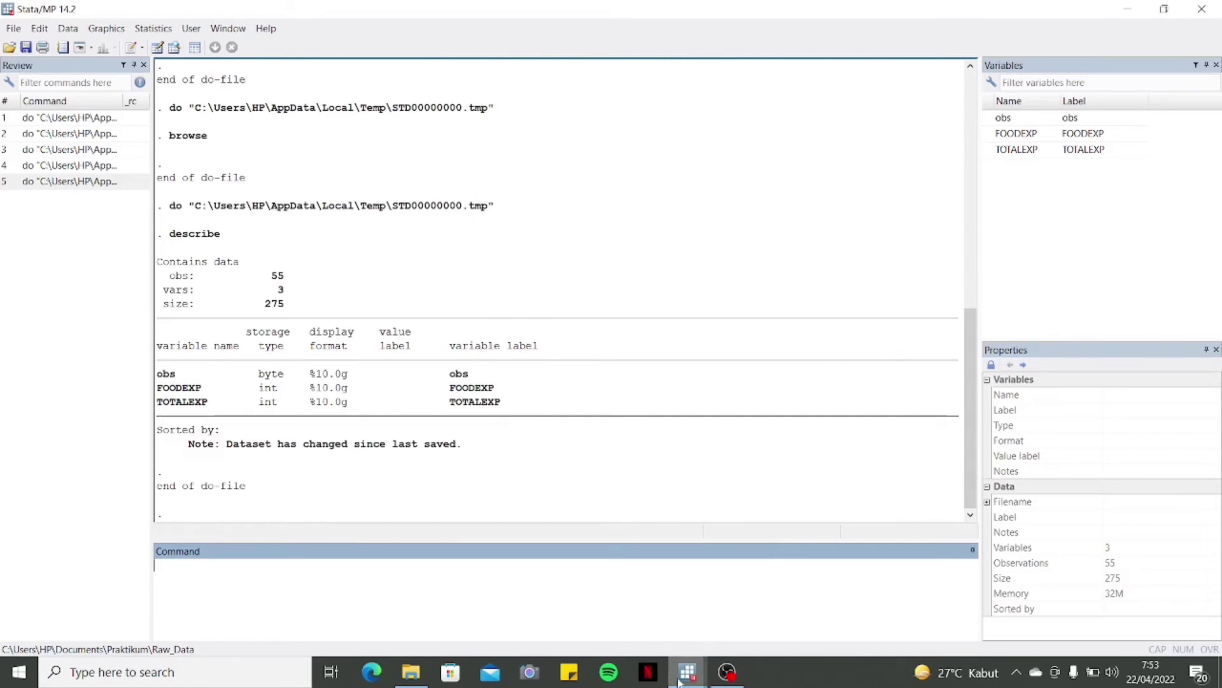
# Restore the do-file editor, add and execute the command summarize on line 6, and minimize the editor to view the output
pyautogui.moveTo(686, 673)
pyautogui.click(748, 610)
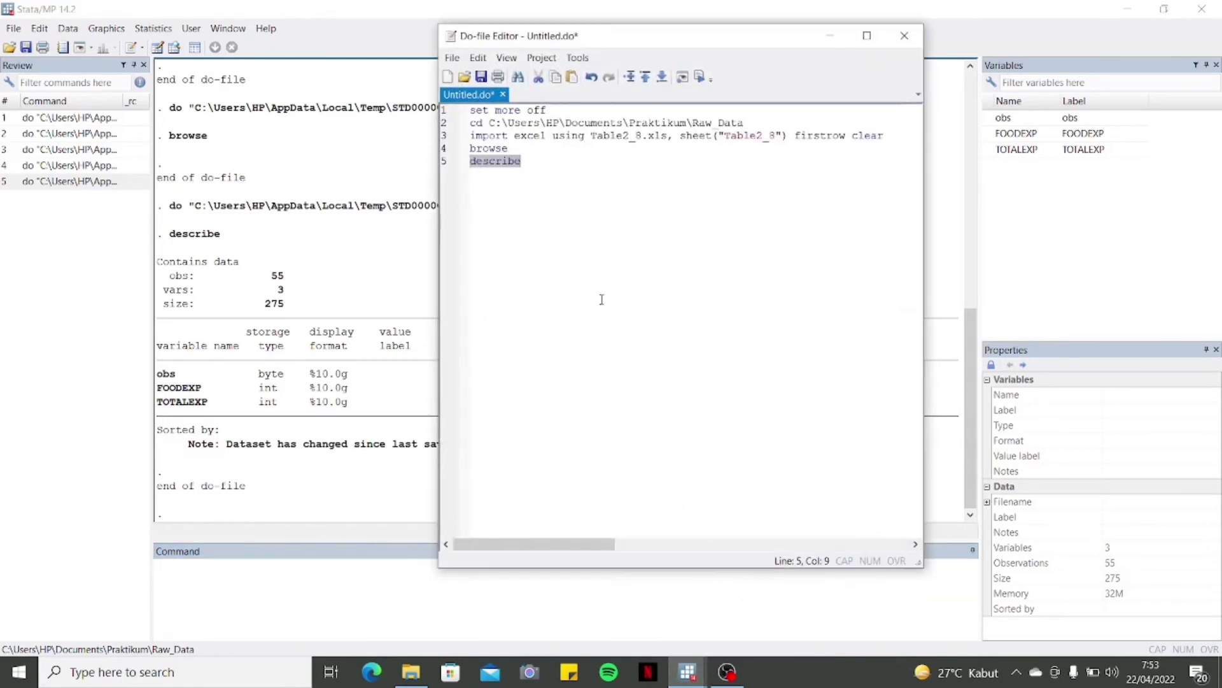
pyautogui.click(574, 173)
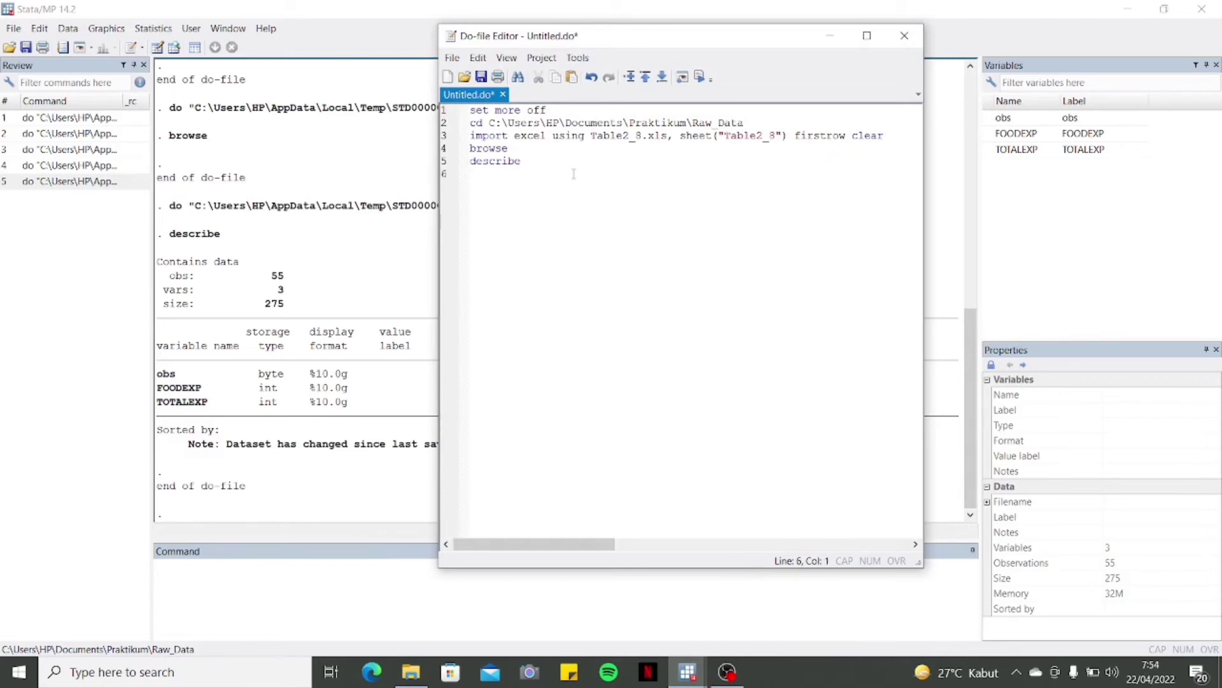
pyautogui.write('summarize')
pyautogui.click(449, 174)
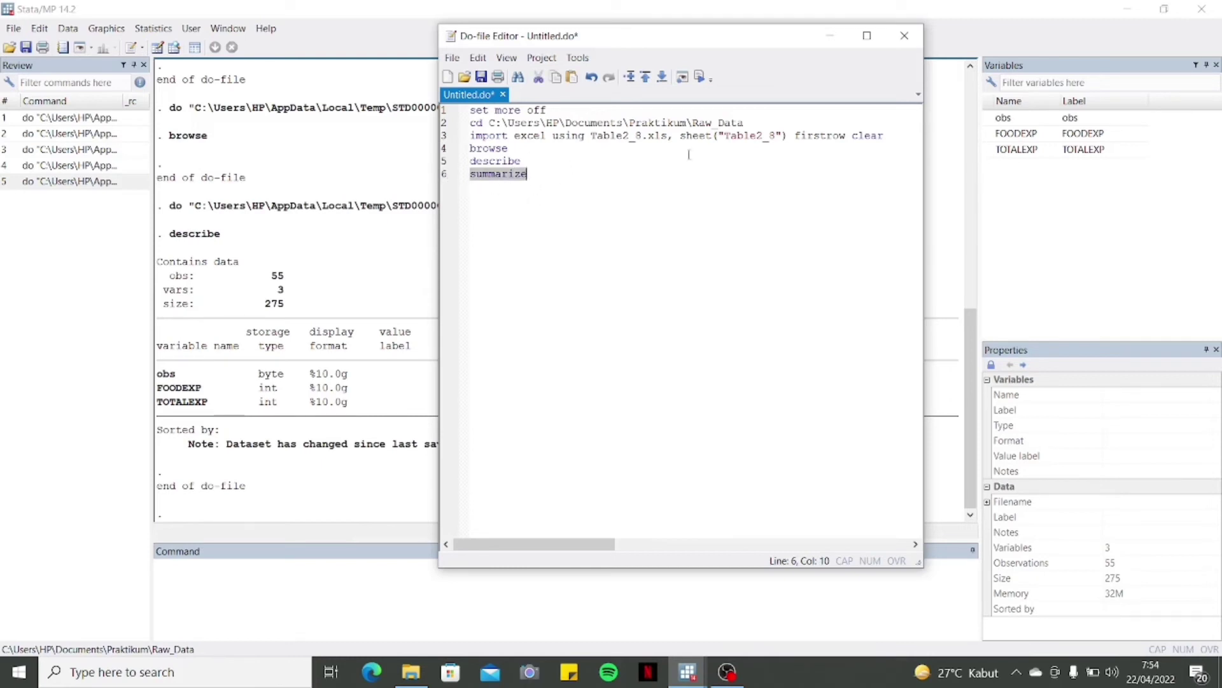
pyautogui.click(699, 79)
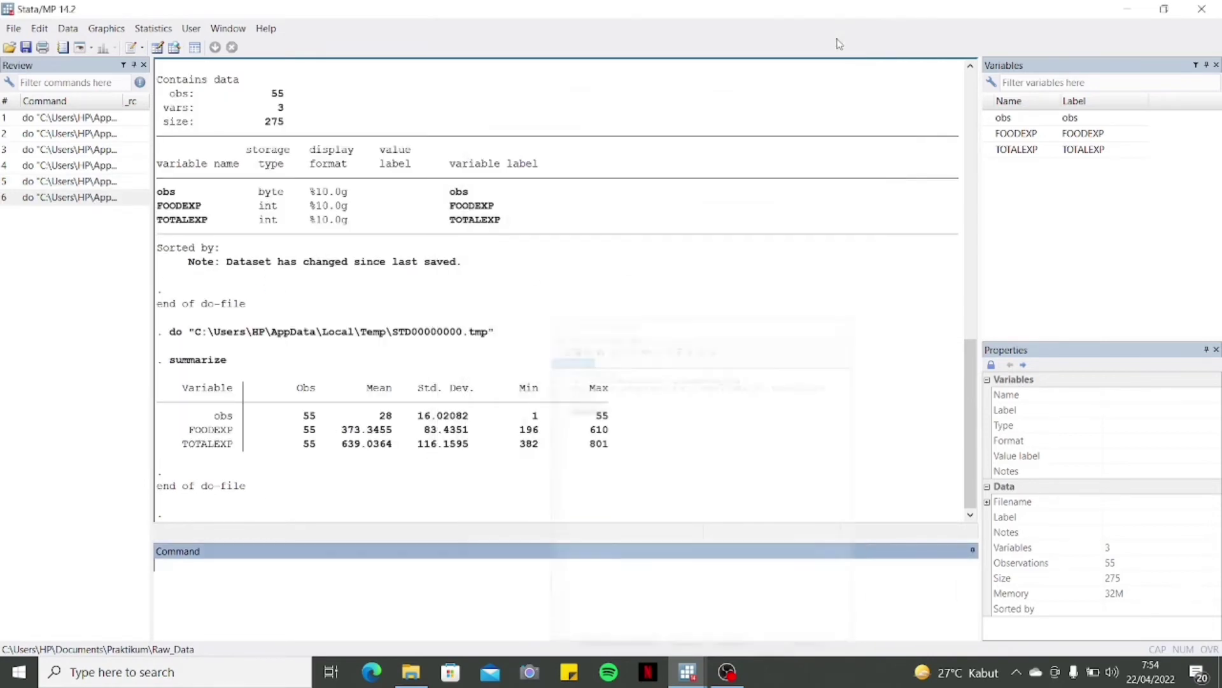
pyautogui.click(831, 36)
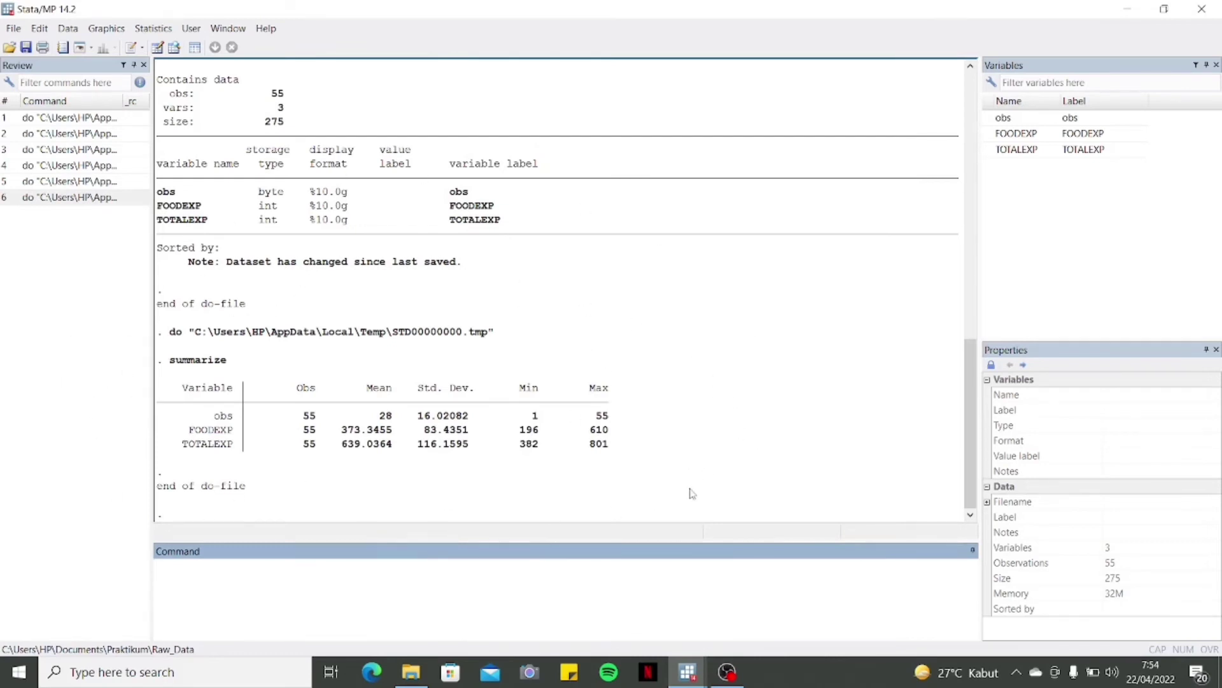
# Restore the do-file editor, then write and execute gen ln_TOTALEXP=ln(TOTALEXP) on line 7 to create the log variable
pyautogui.moveTo(708, 678)
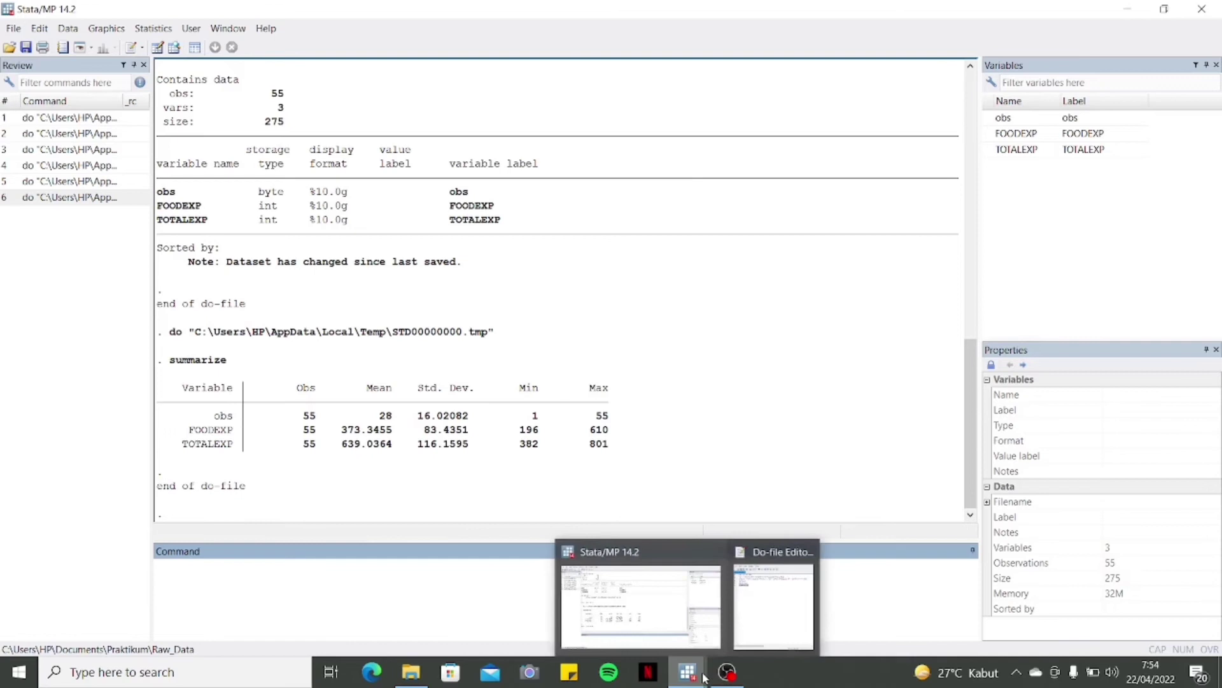
pyautogui.click(745, 615)
pyautogui.click(548, 181)
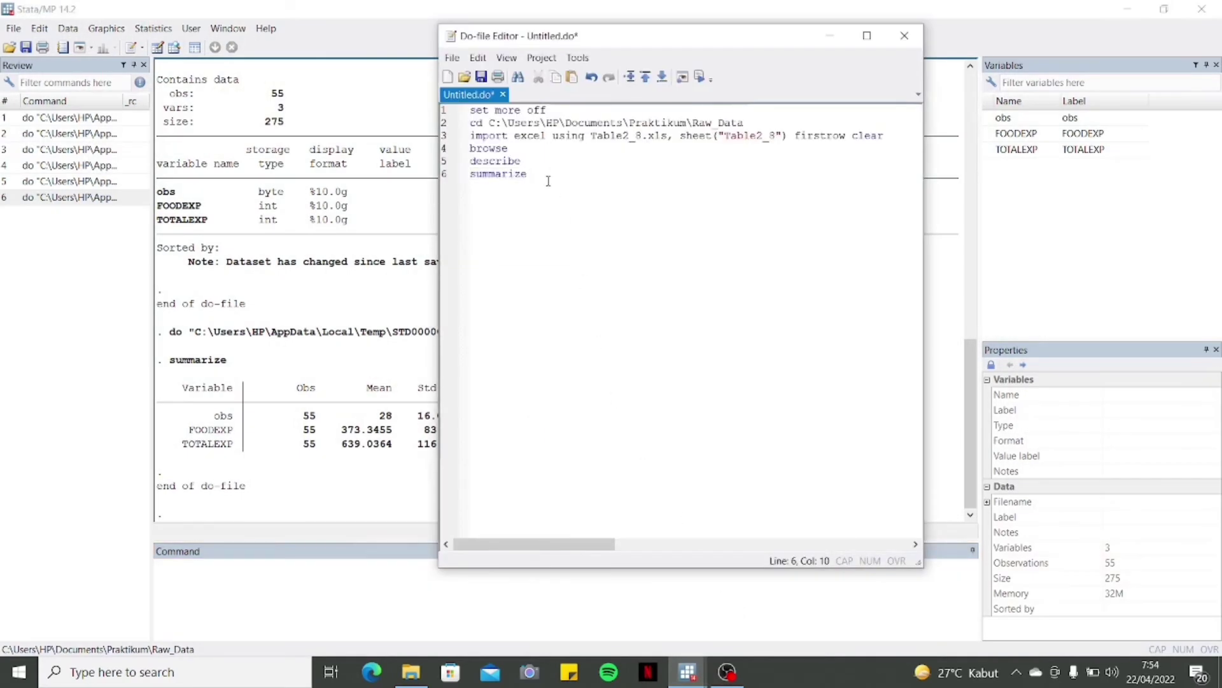
pyautogui.press('Return')
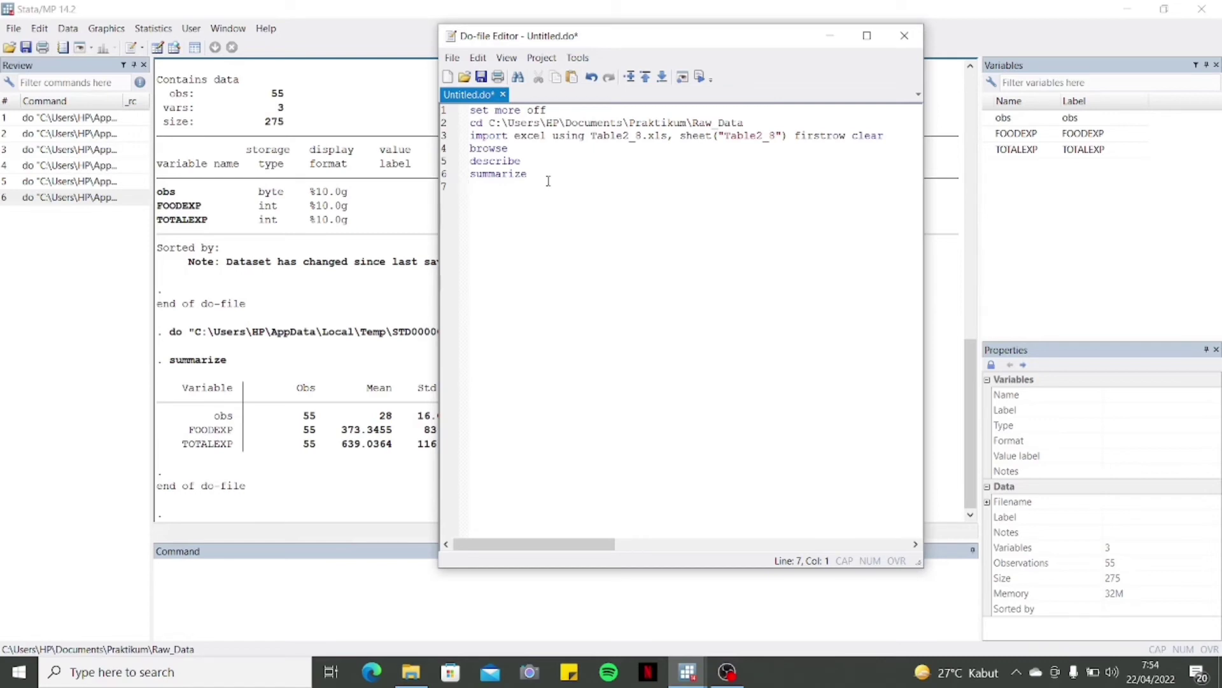
pyautogui.write('gen ln_TOTALEXP')
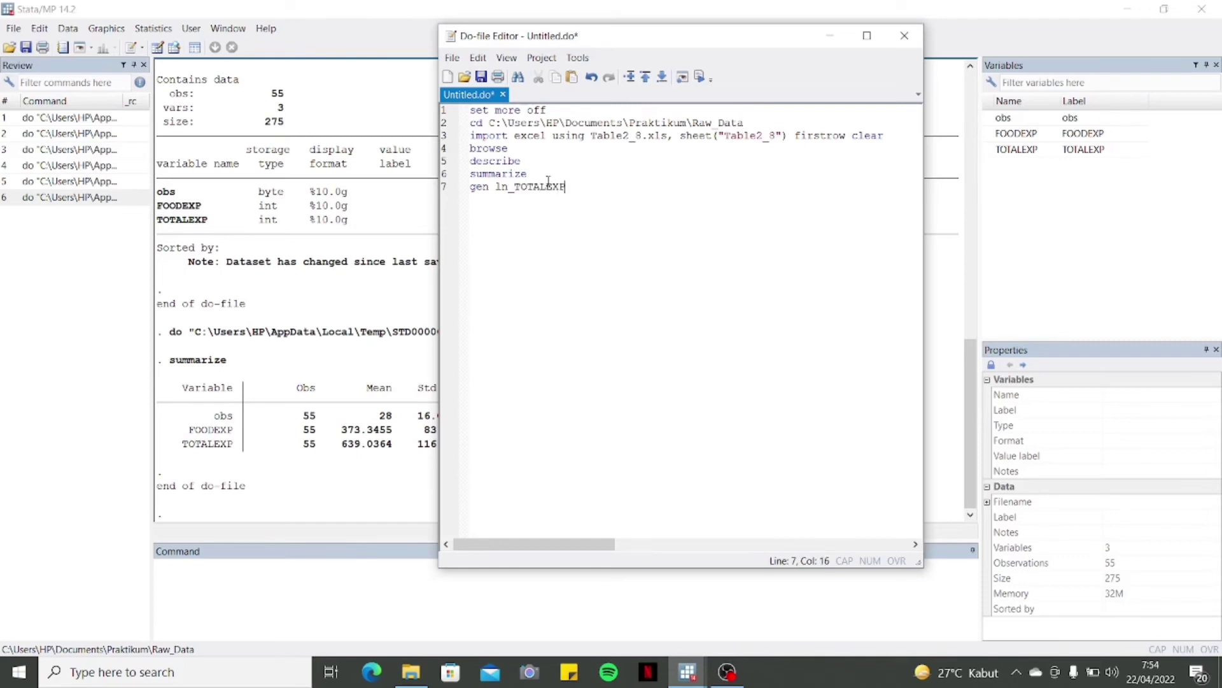
pyautogui.write('=ln(')
pyautogui.moveTo(1033, 160)
pyautogui.write('TOTALEXP')
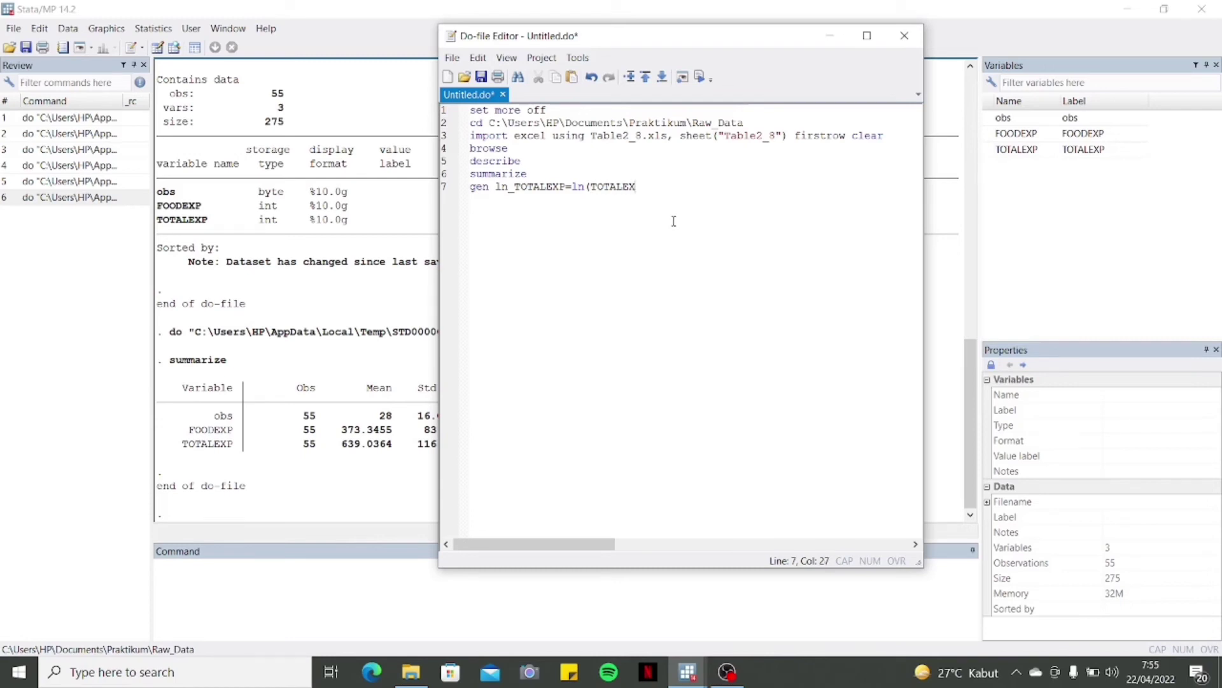
pyautogui.write(')')
pyautogui.click(444, 191)
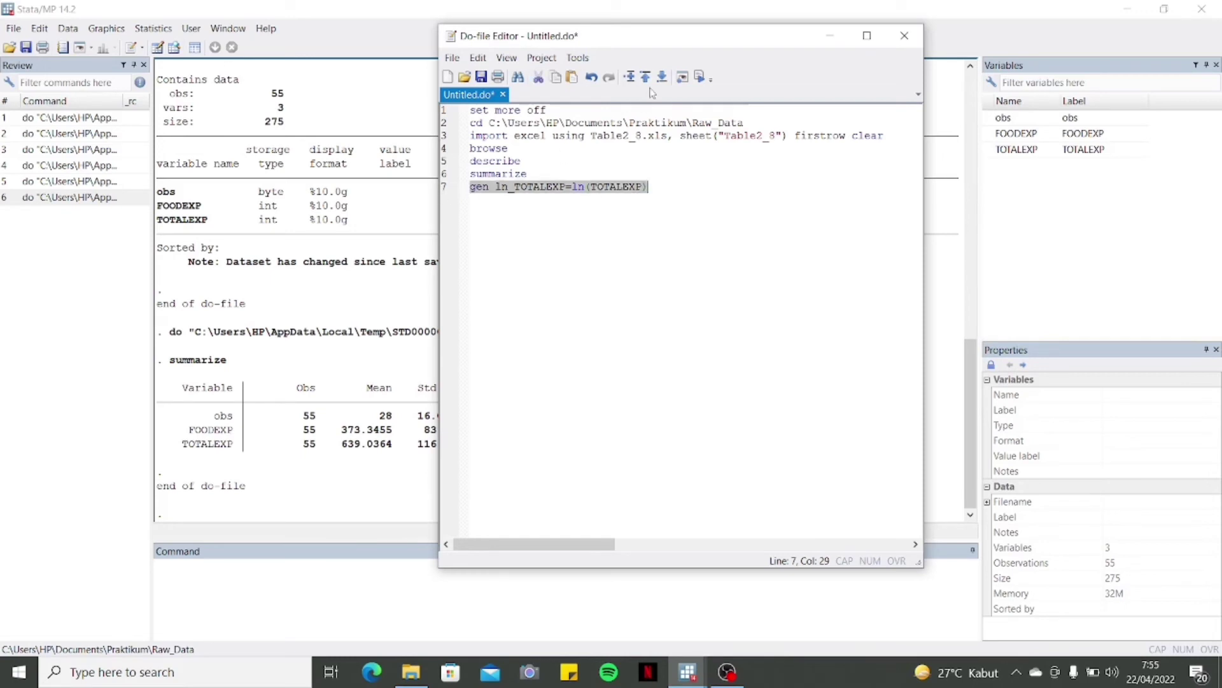
pyautogui.click(702, 77)
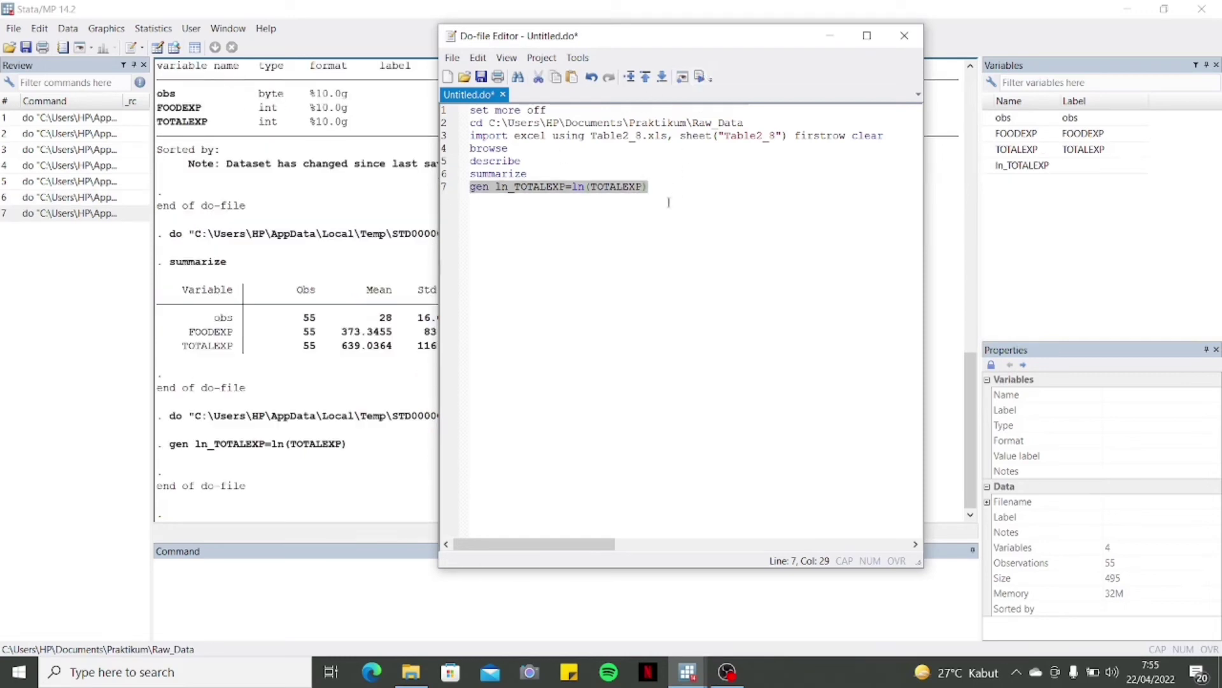
# Add the command browse on line 8, execute it to view the data with the log variable, and close the Data Editor
pyautogui.click(674, 182)
pyautogui.press('Return')
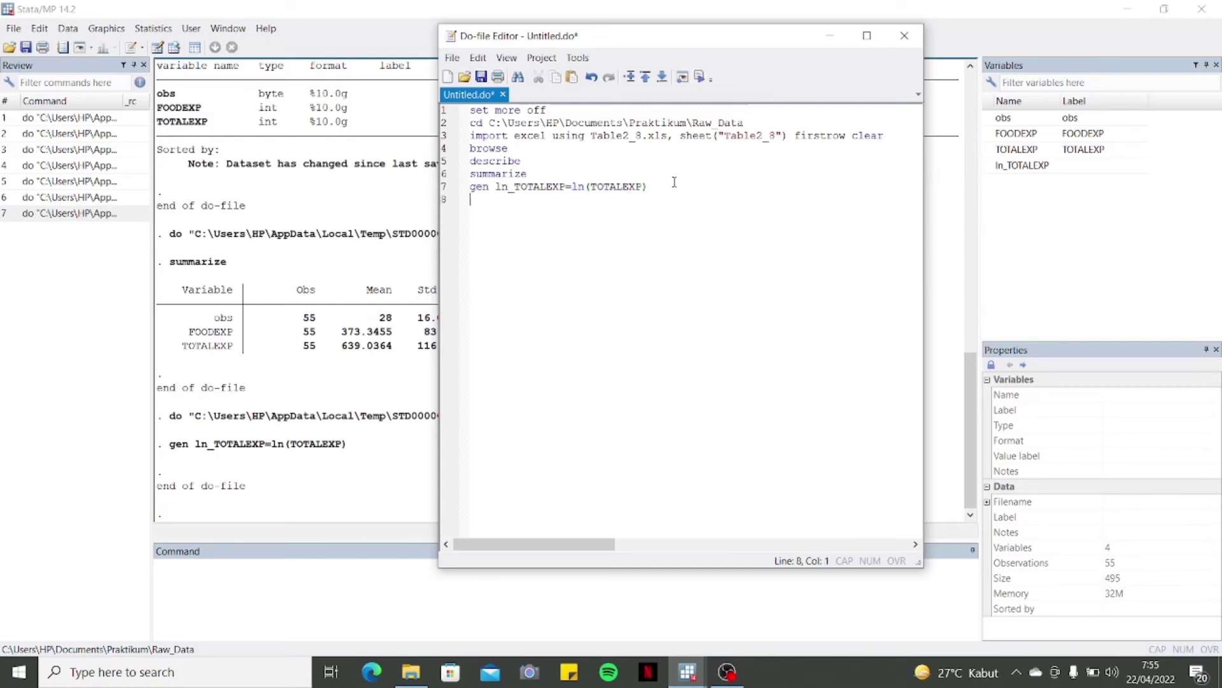
pyautogui.write('browse')
pyautogui.click(444, 201)
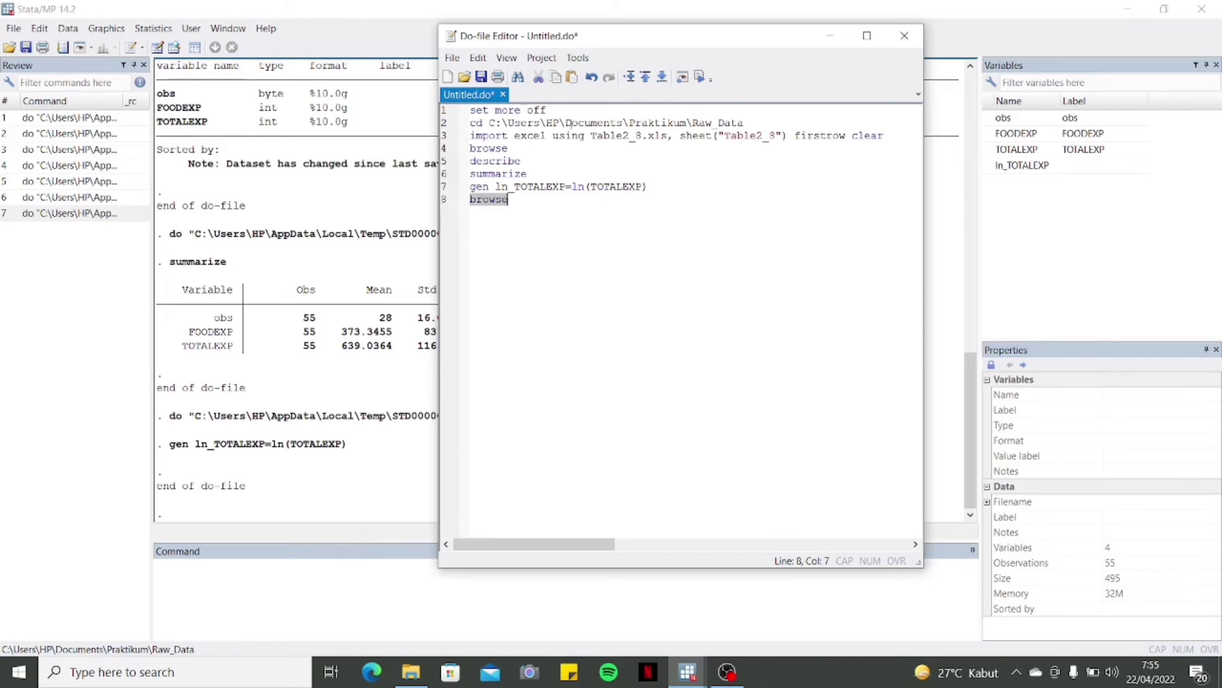
pyautogui.click(699, 77)
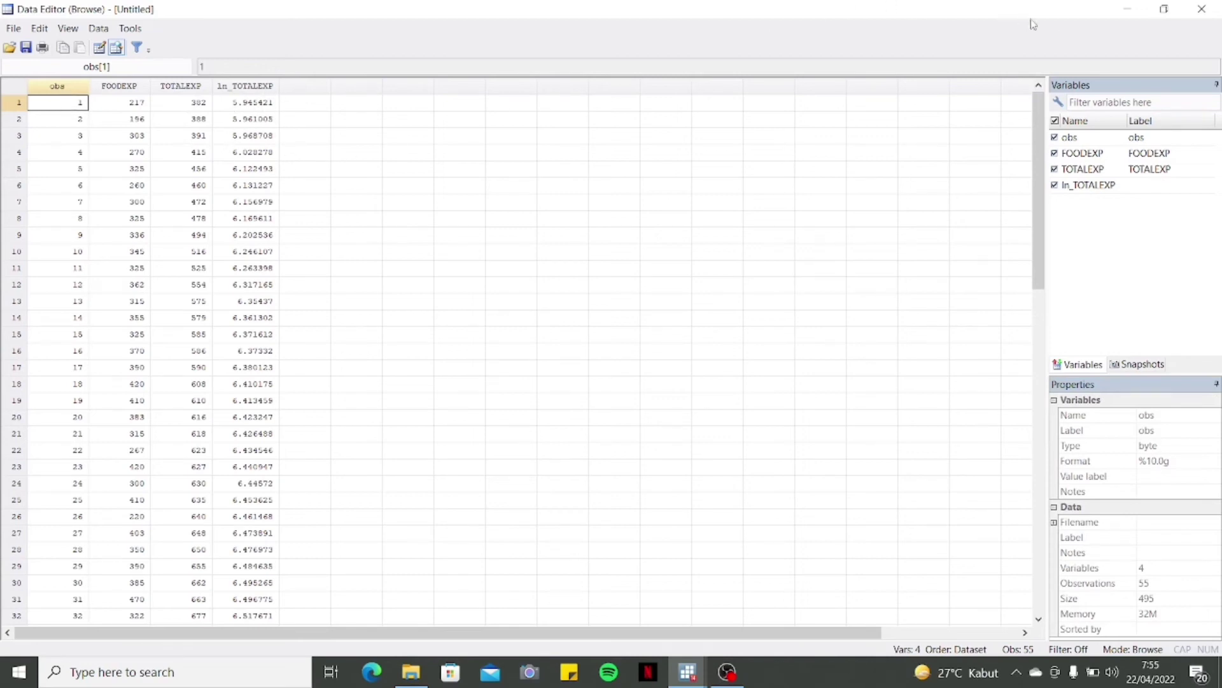
pyautogui.click(1202, 9)
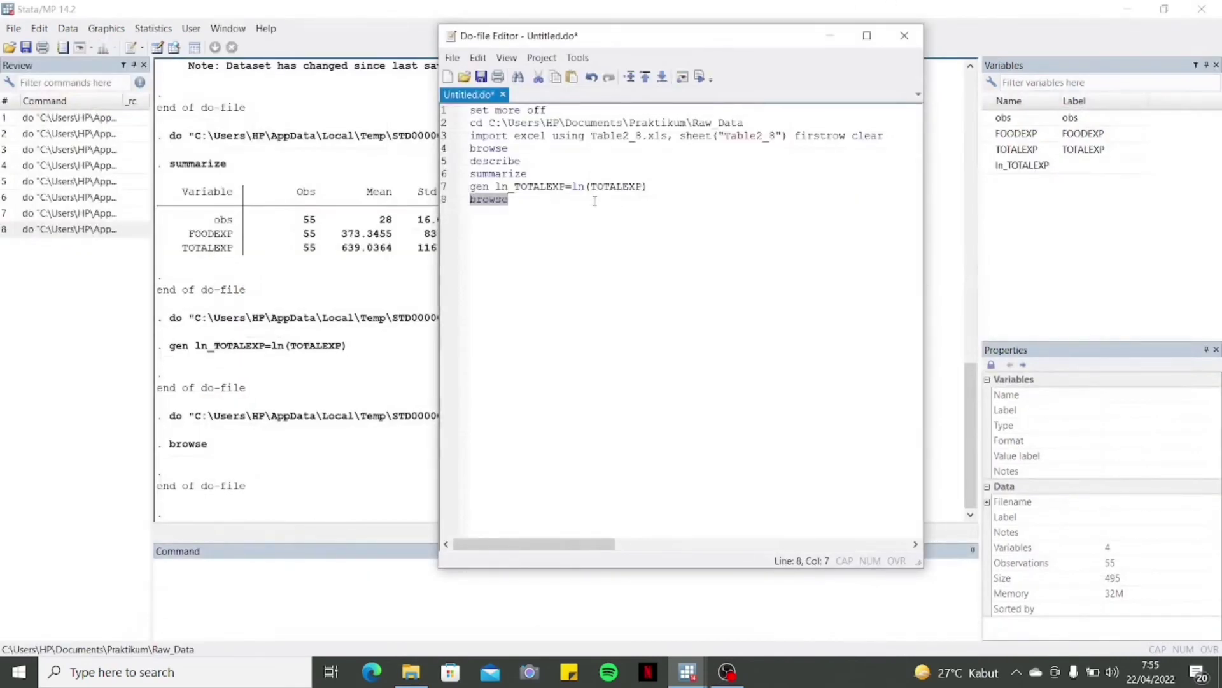
# Write and execute regress FOODEXP ln_TOTALEXP on line 9, and minimize the do-file editor to view the regression output
pyautogui.click(570, 211)
pyautogui.press('Return')
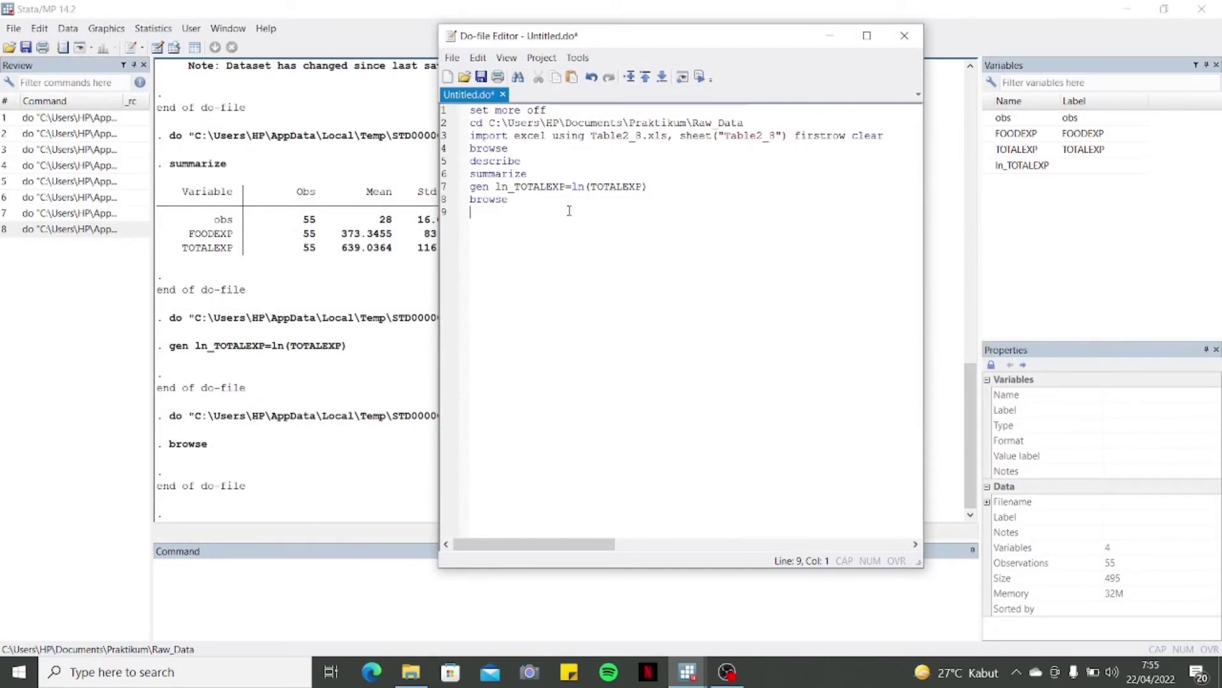
pyautogui.write('regress')
pyautogui.write('FOOD')
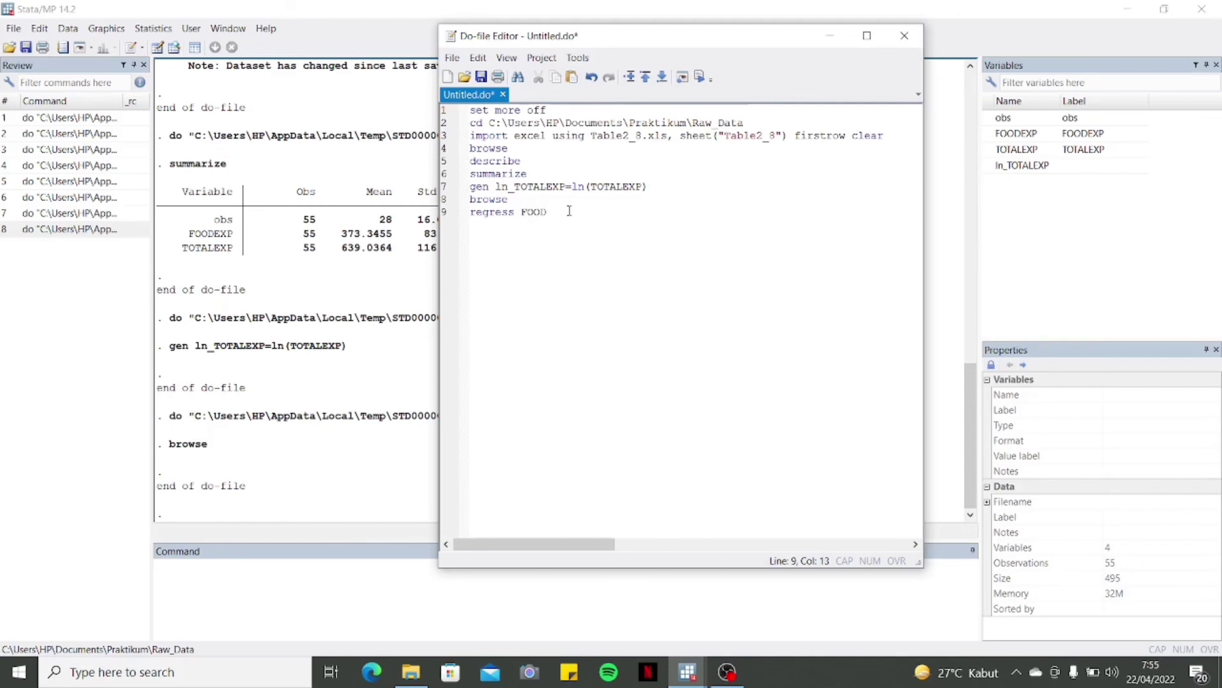
pyautogui.write('EXP')
pyautogui.write('ln_TOTALEXP')
pyautogui.click(446, 215)
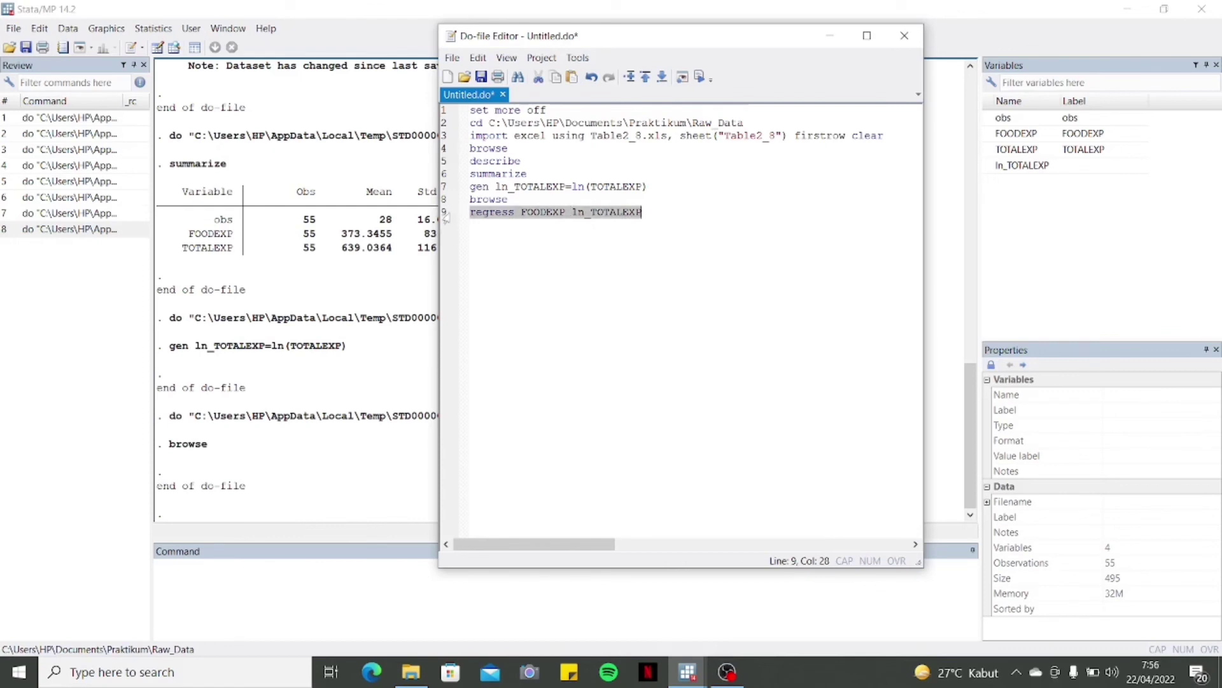
pyautogui.click(700, 77)
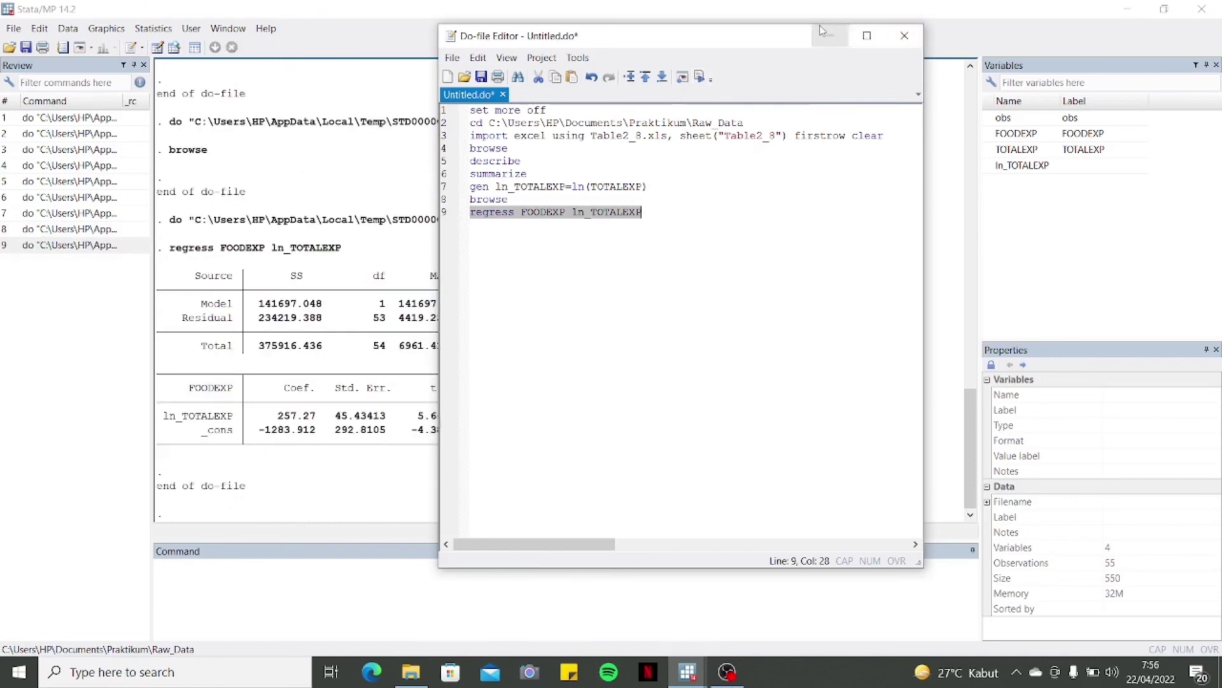
pyautogui.click(827, 35)
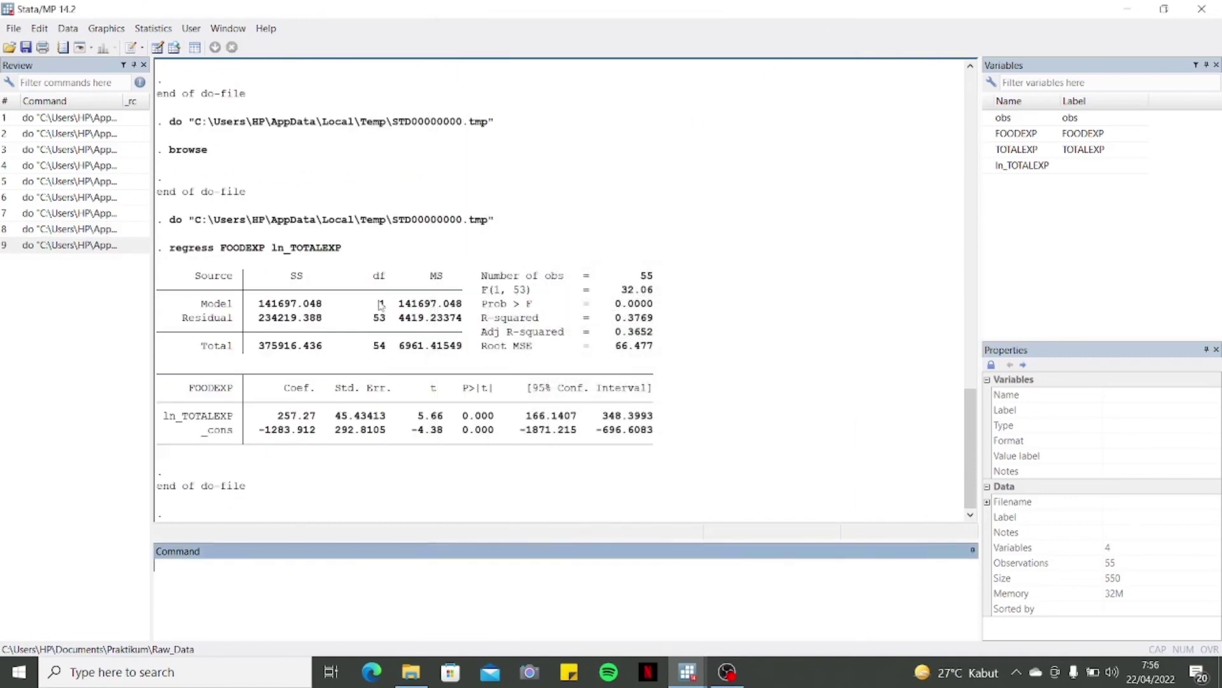